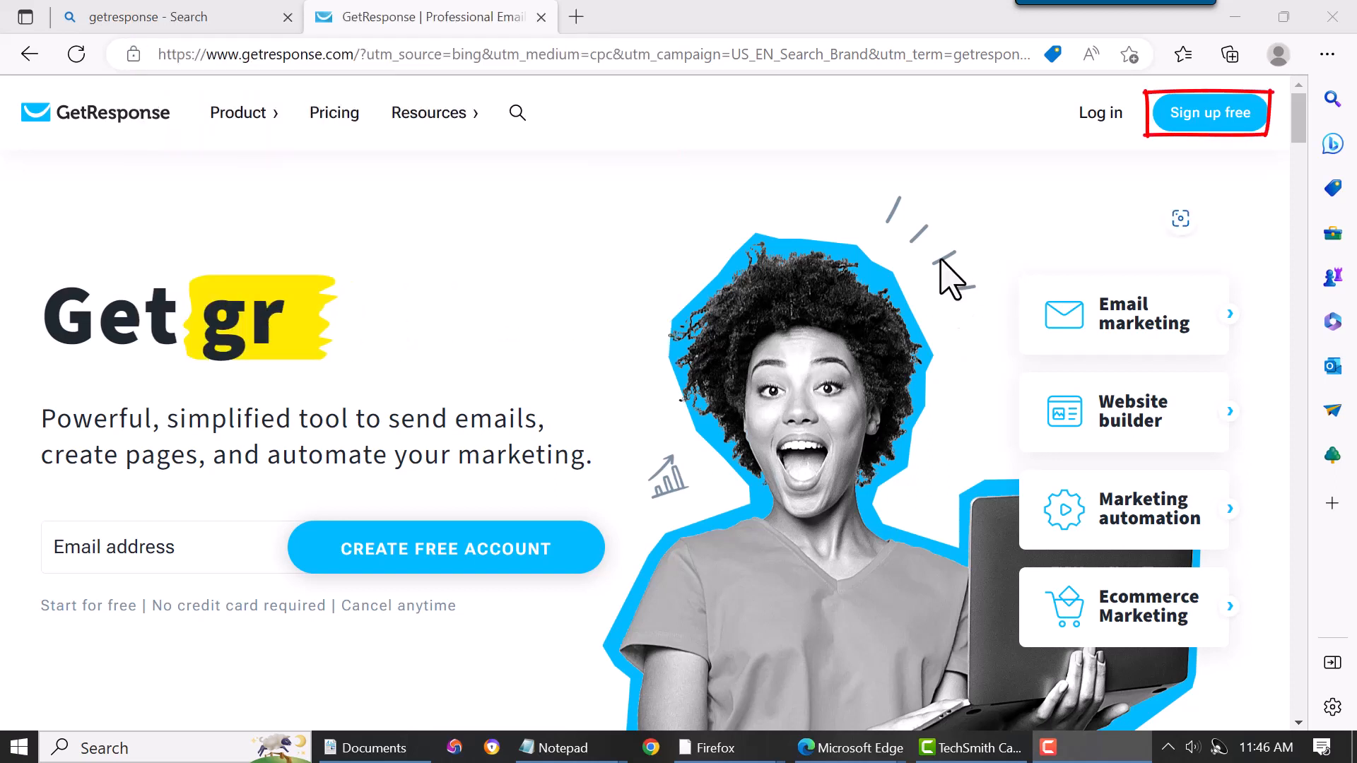
# Step: Log in to the account and create a new contact list named listtest1
pyautogui.click(1101, 113)
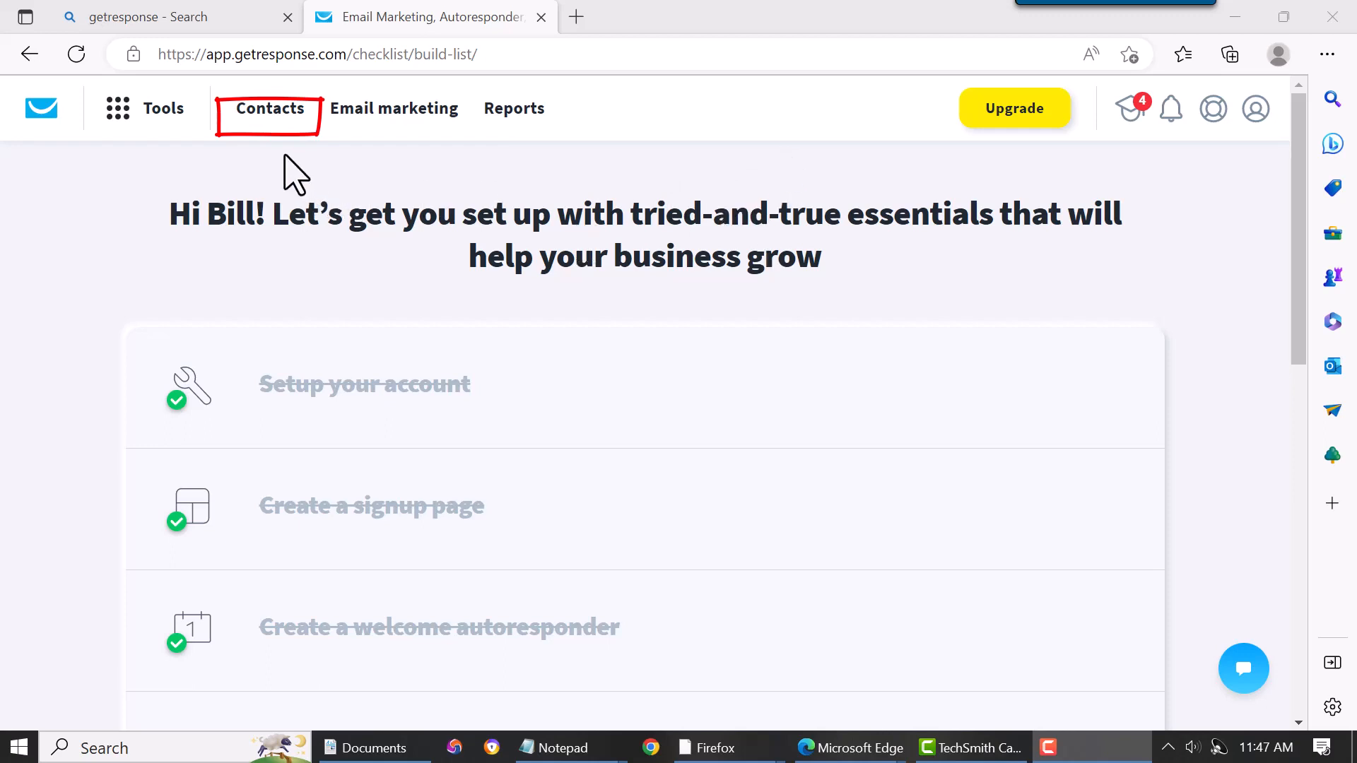
pyautogui.click(271, 113)
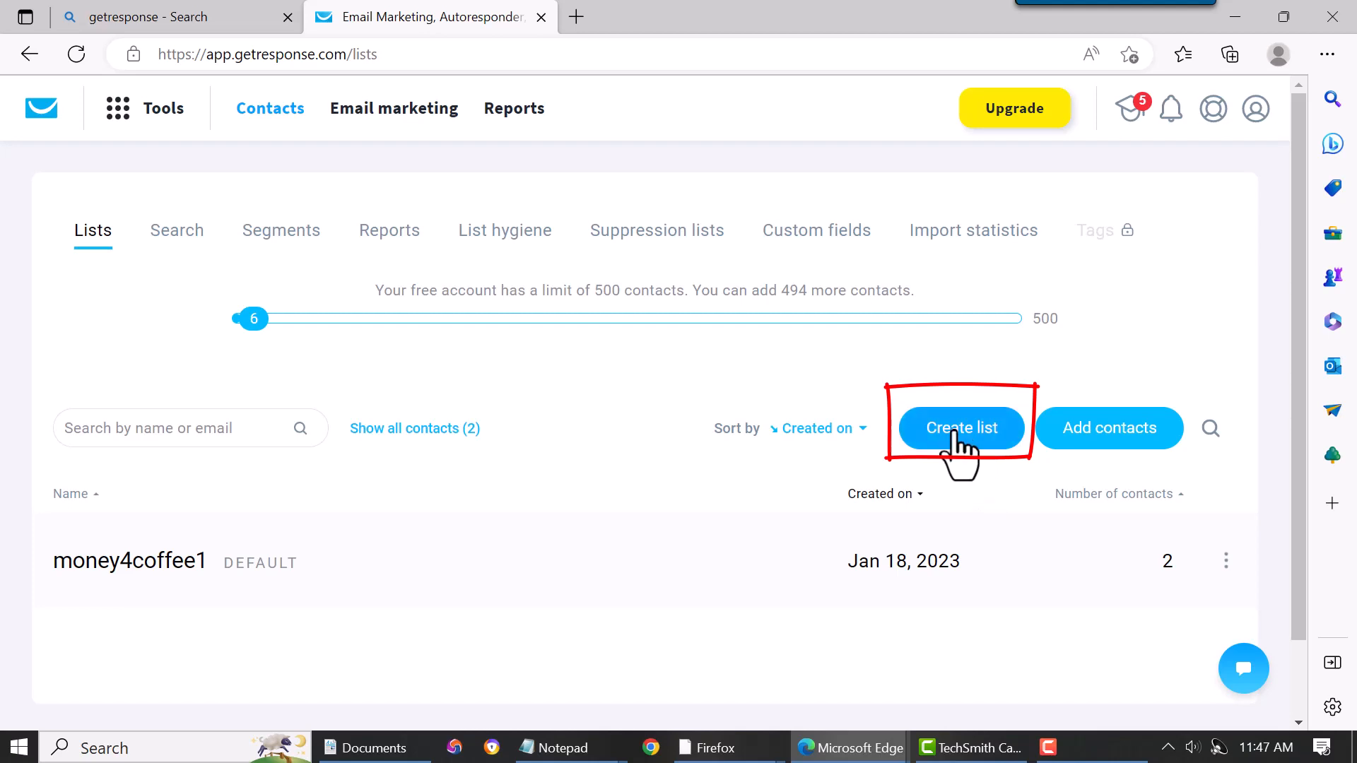
pyautogui.click(954, 437)
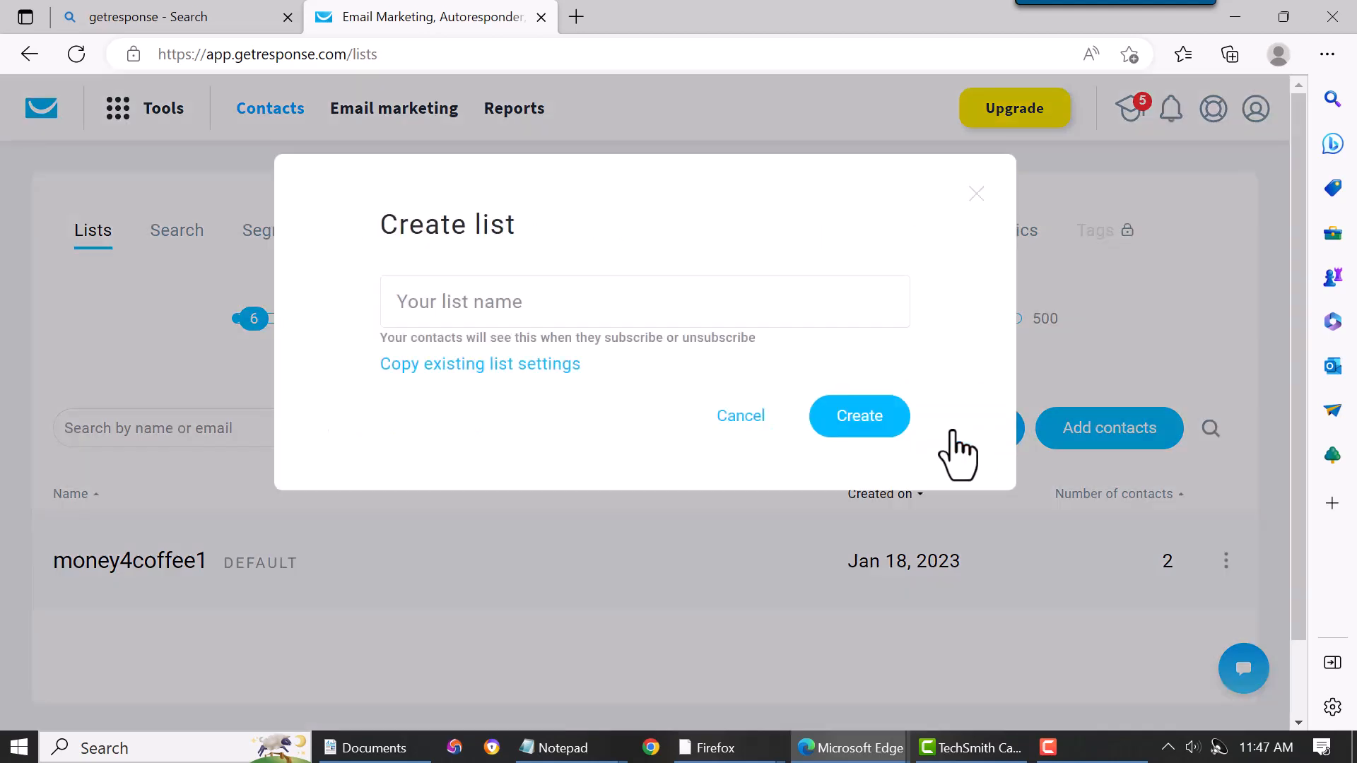
pyautogui.click(481, 304)
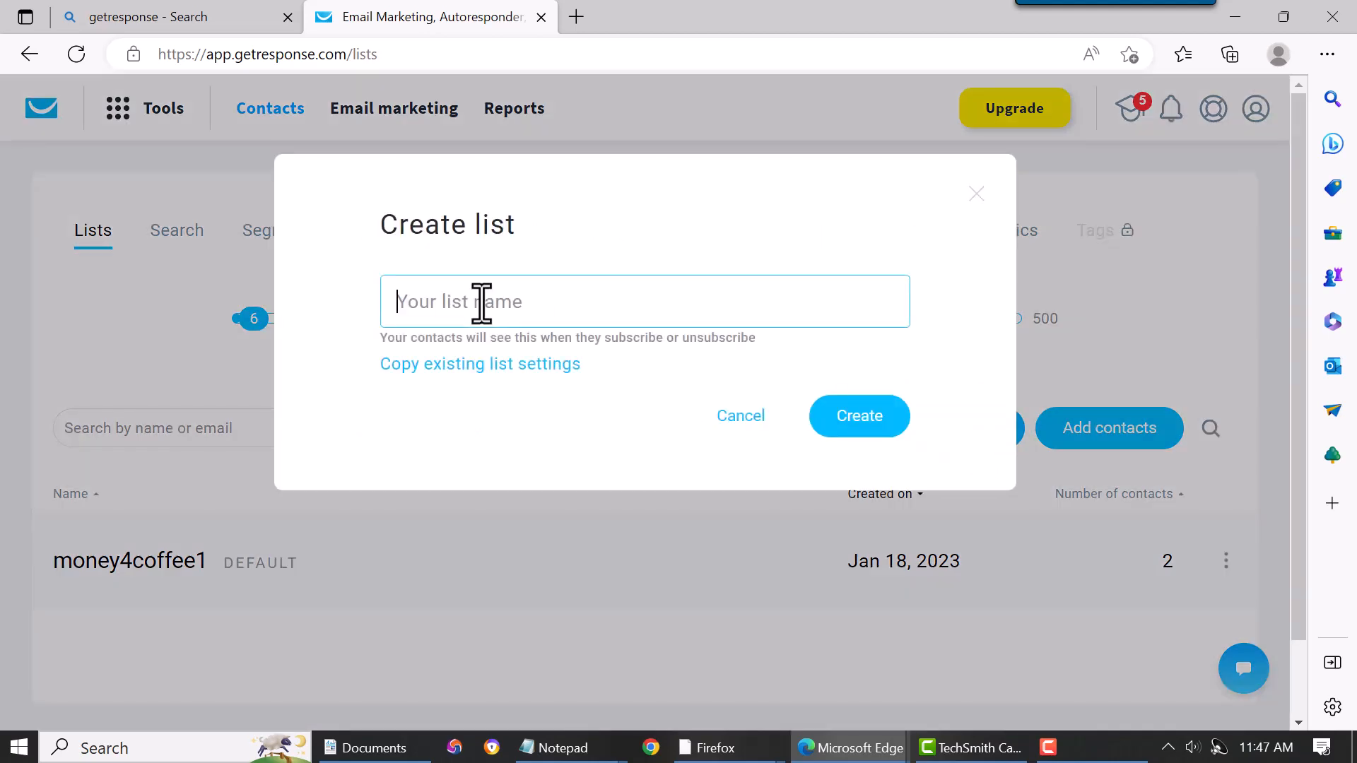
pyautogui.write('listtest1')
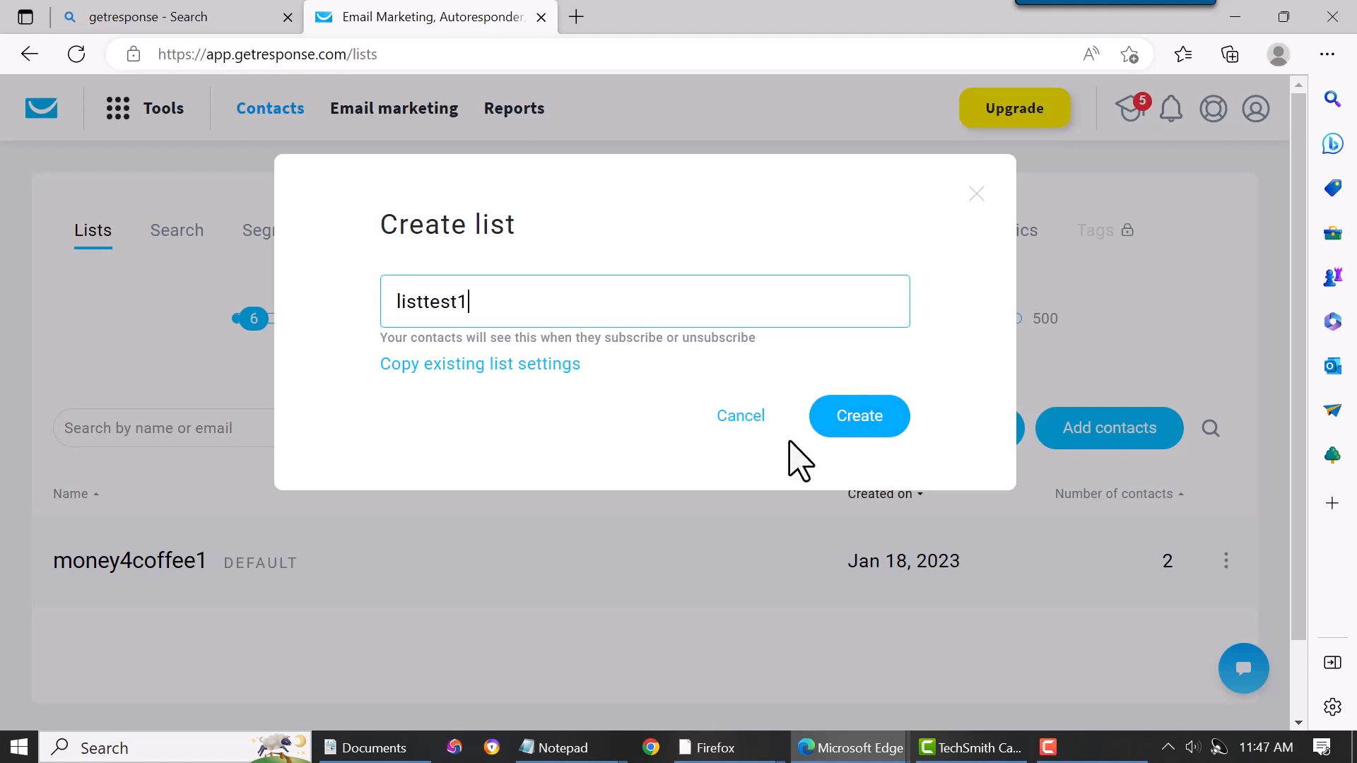
pyautogui.click(867, 422)
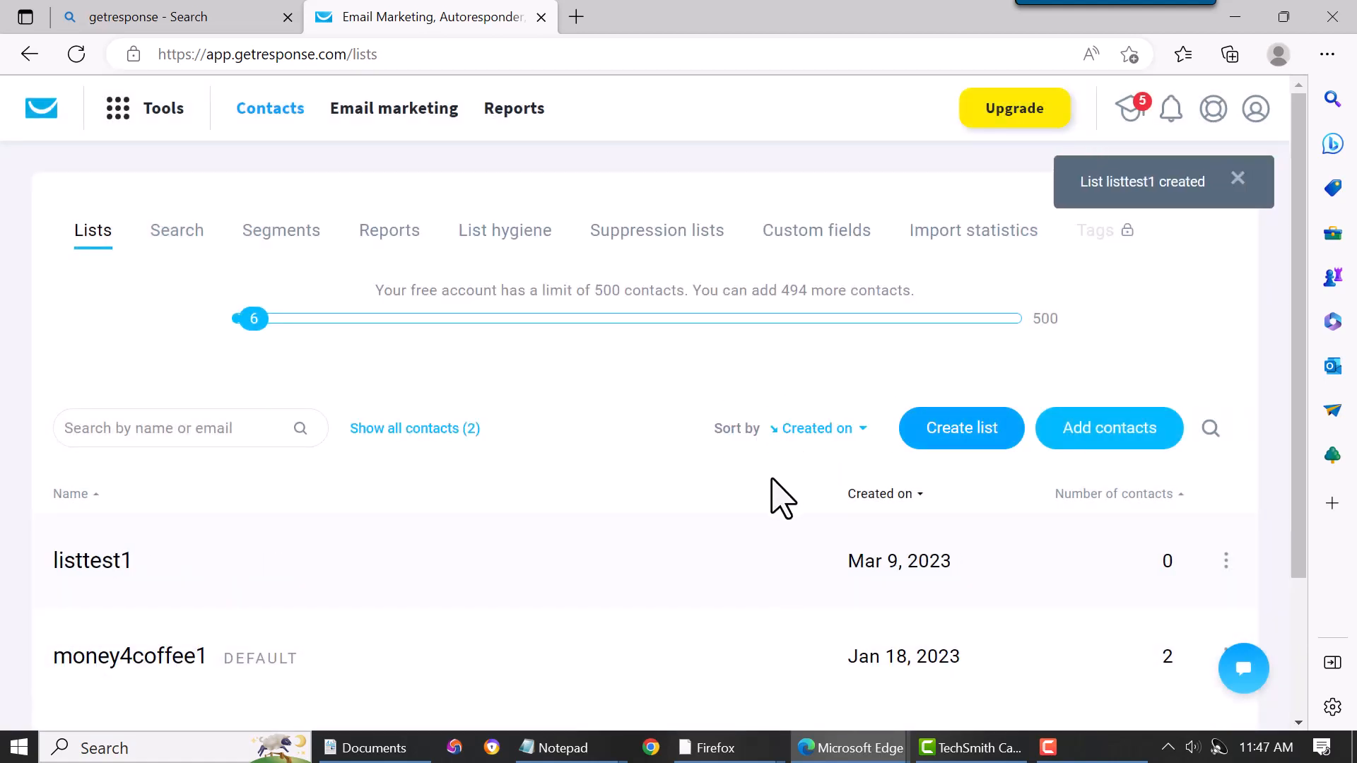
# Step: Open the settings of the listtest1 contact list
pyautogui.scroll(-1, 550, 548)
pyautogui.scroll(-1, 549, 547)
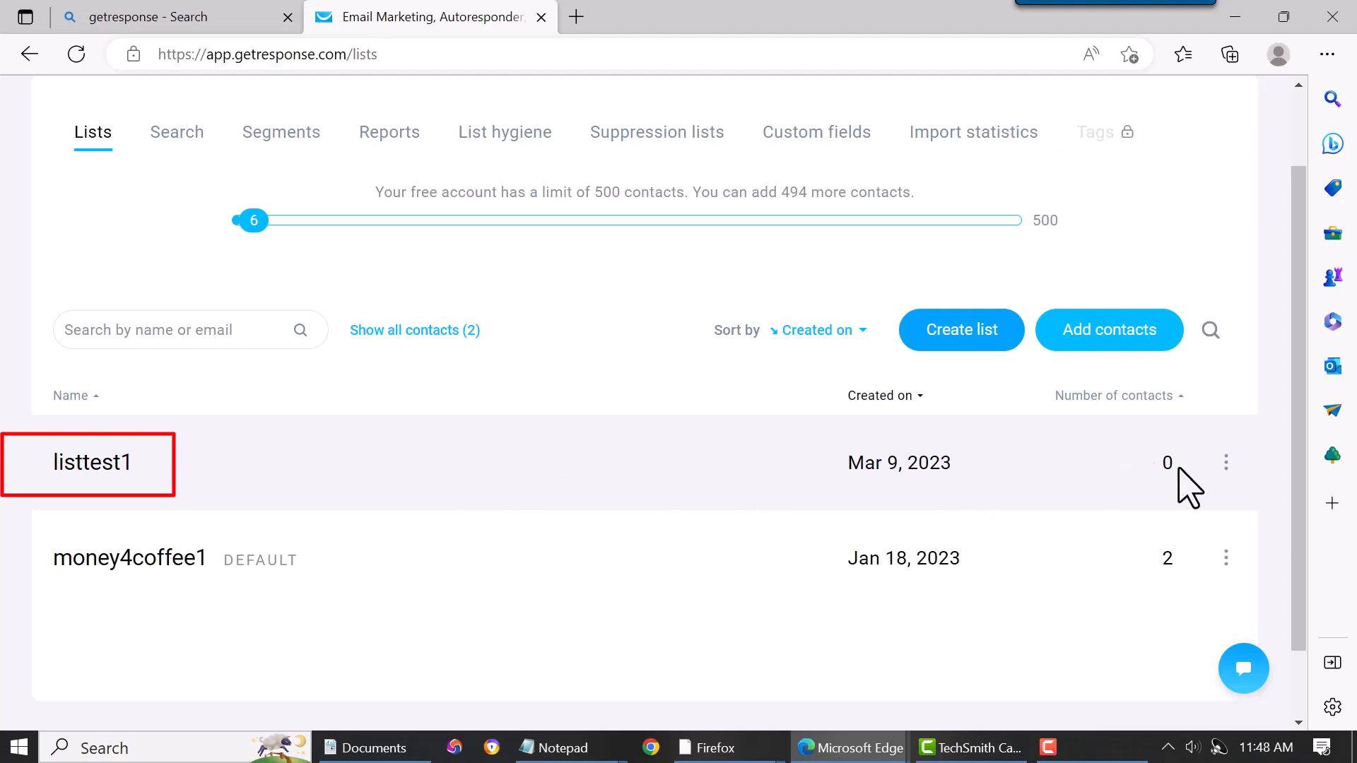
pyautogui.click(1226, 463)
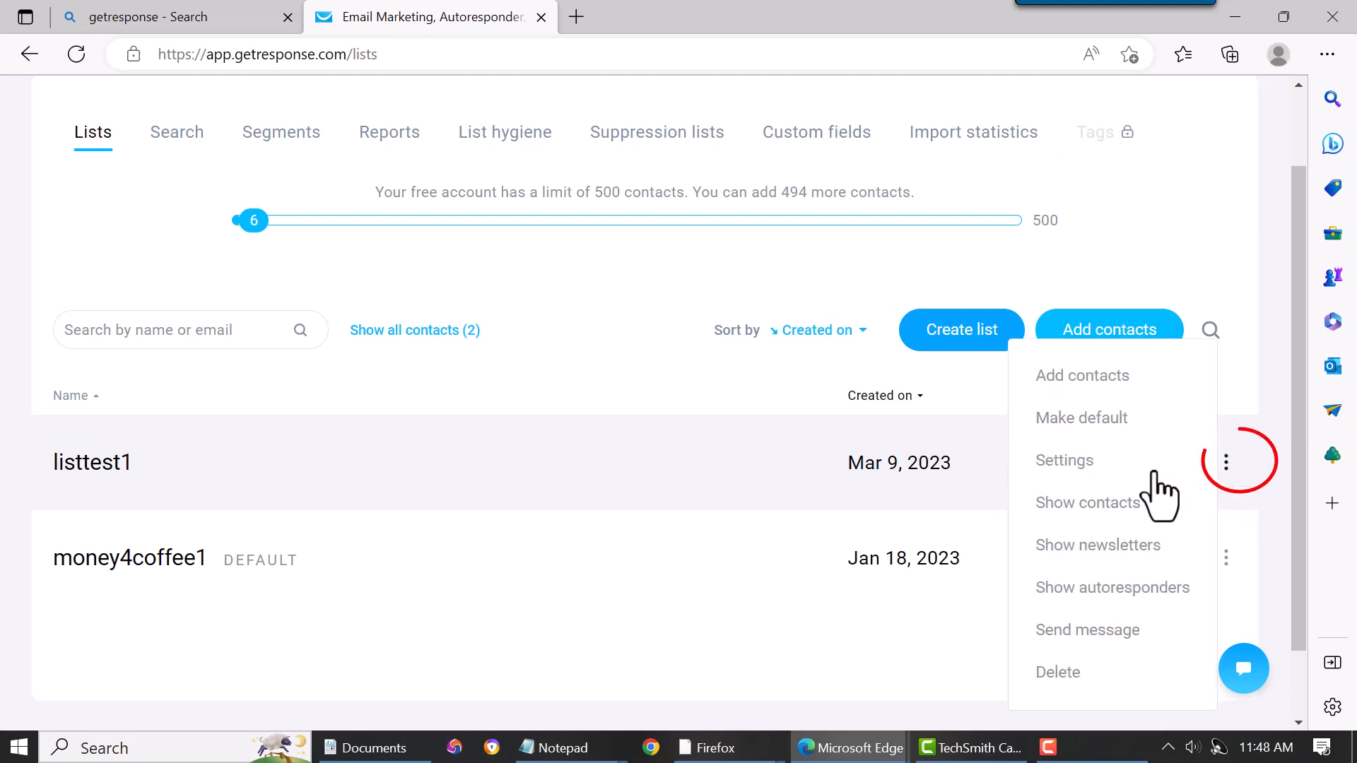
pyautogui.click(1064, 461)
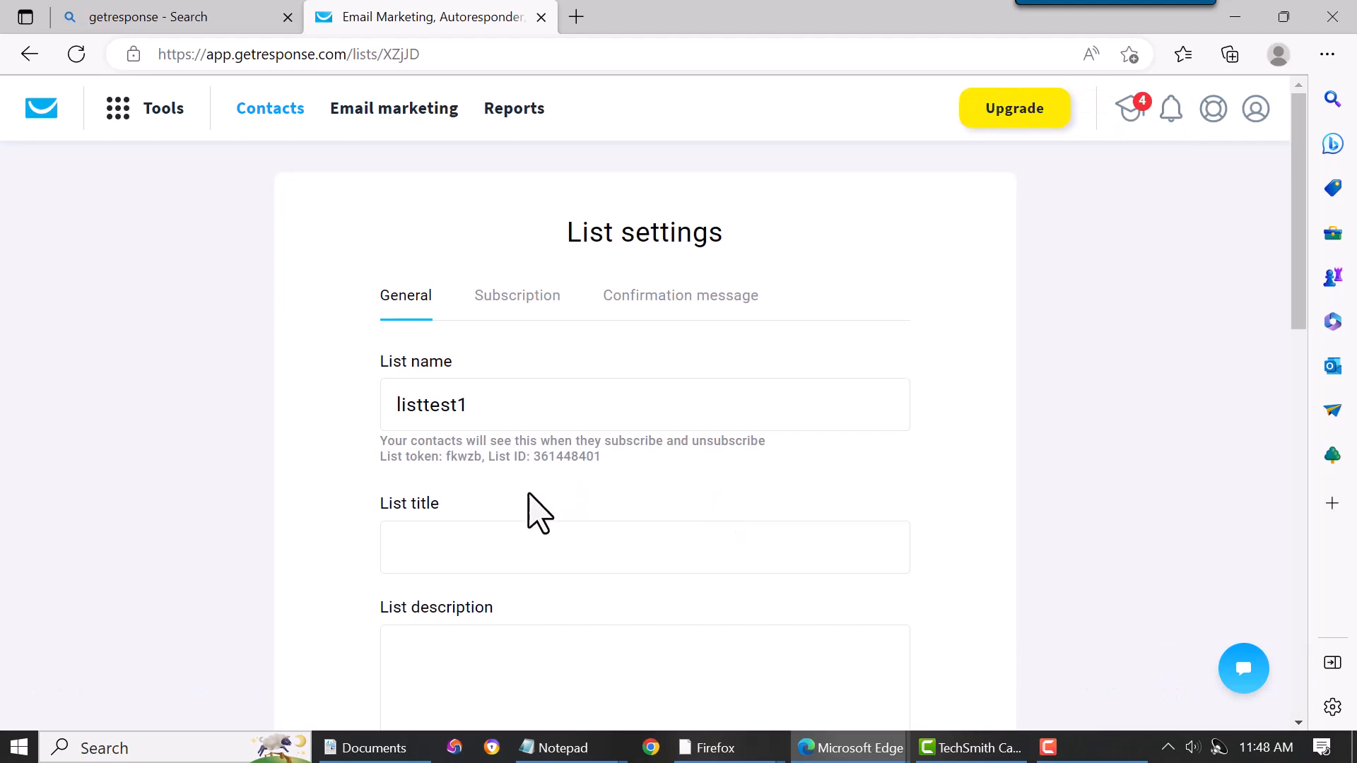
# Step: Fill in the list title as listtest1 by copying the list name
pyautogui.click(514, 412)
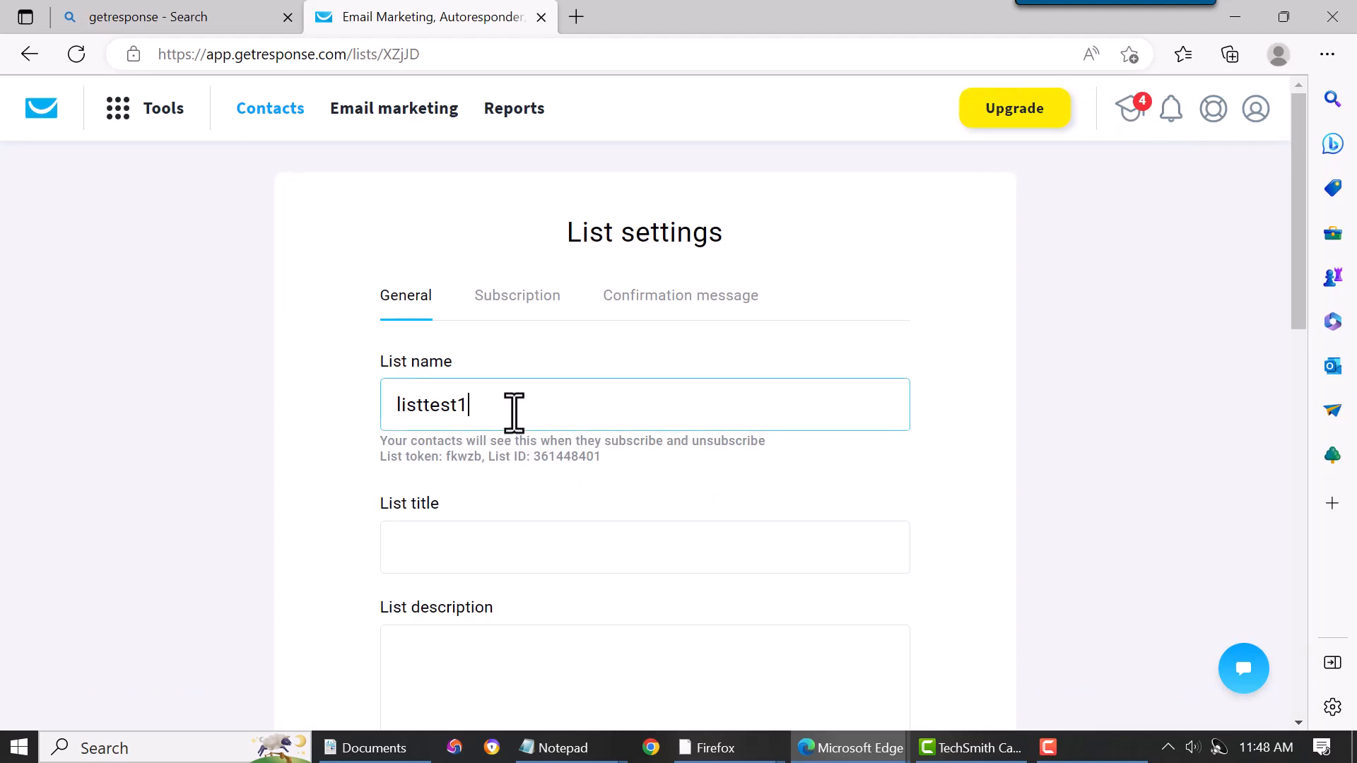
pyautogui.scroll(-1, 514, 412)
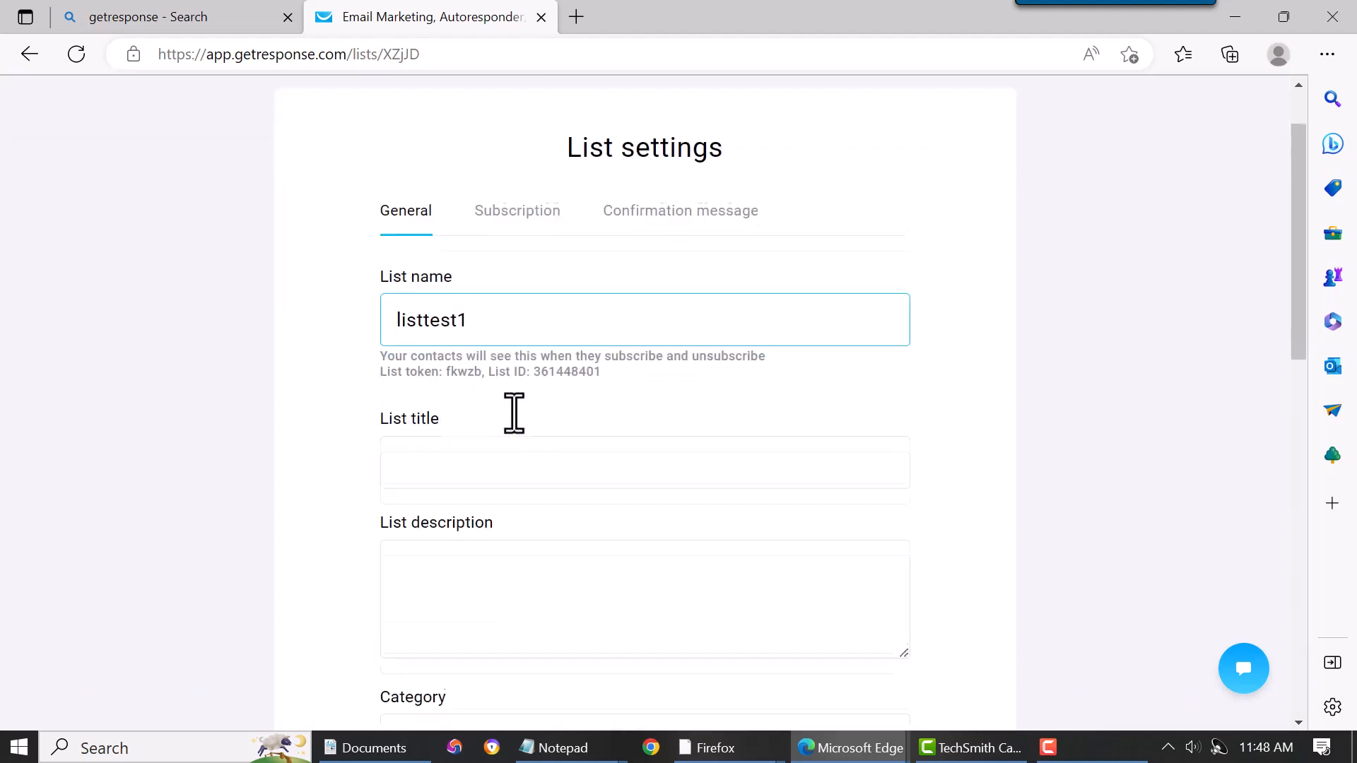
pyautogui.click(454, 457)
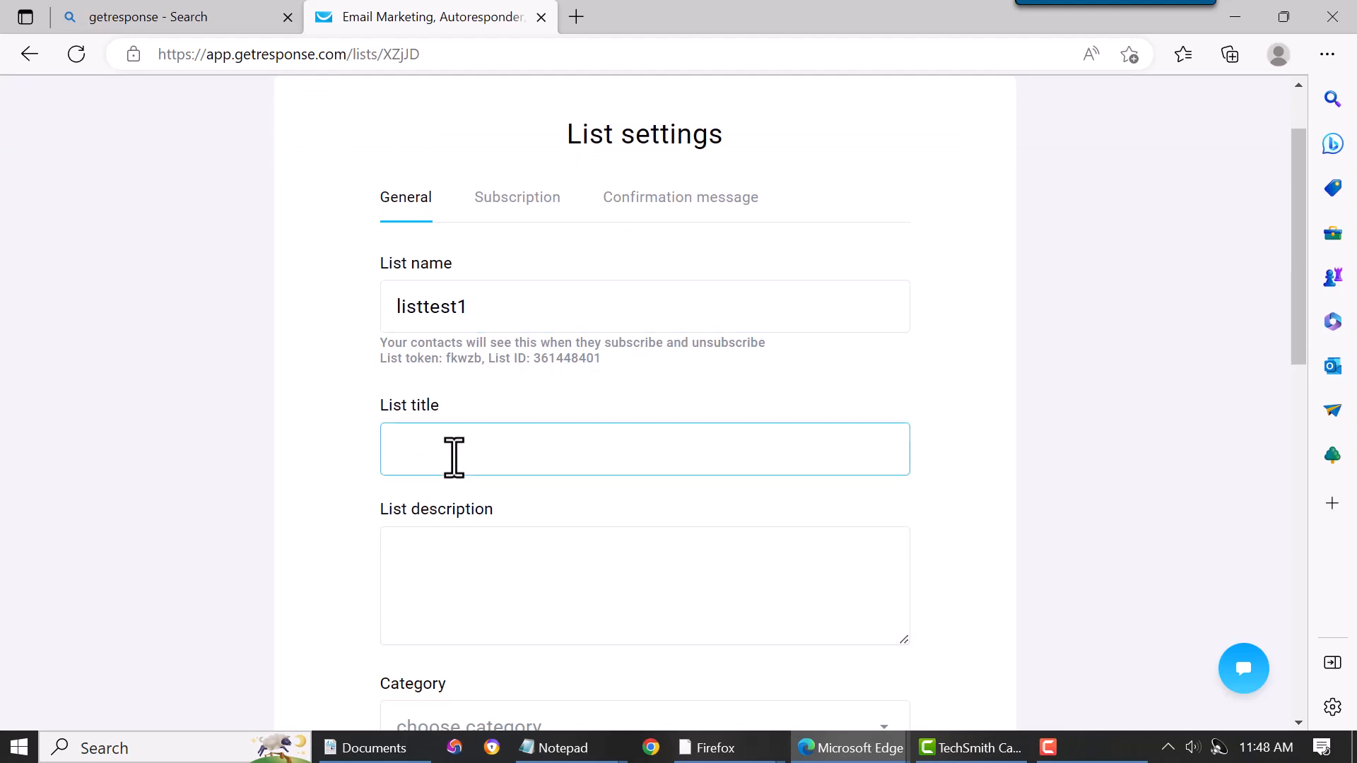
pyautogui.scroll(-1, 454, 458)
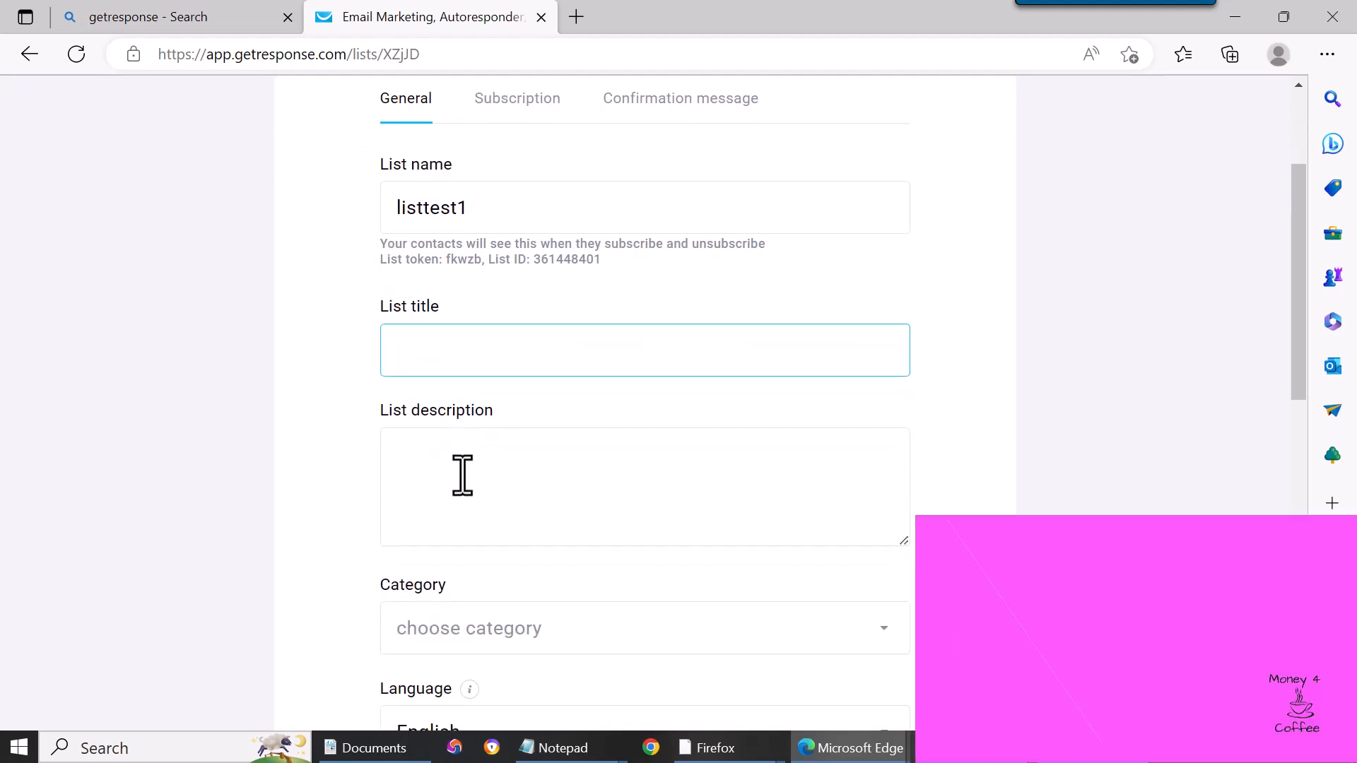
pyautogui.click(462, 474)
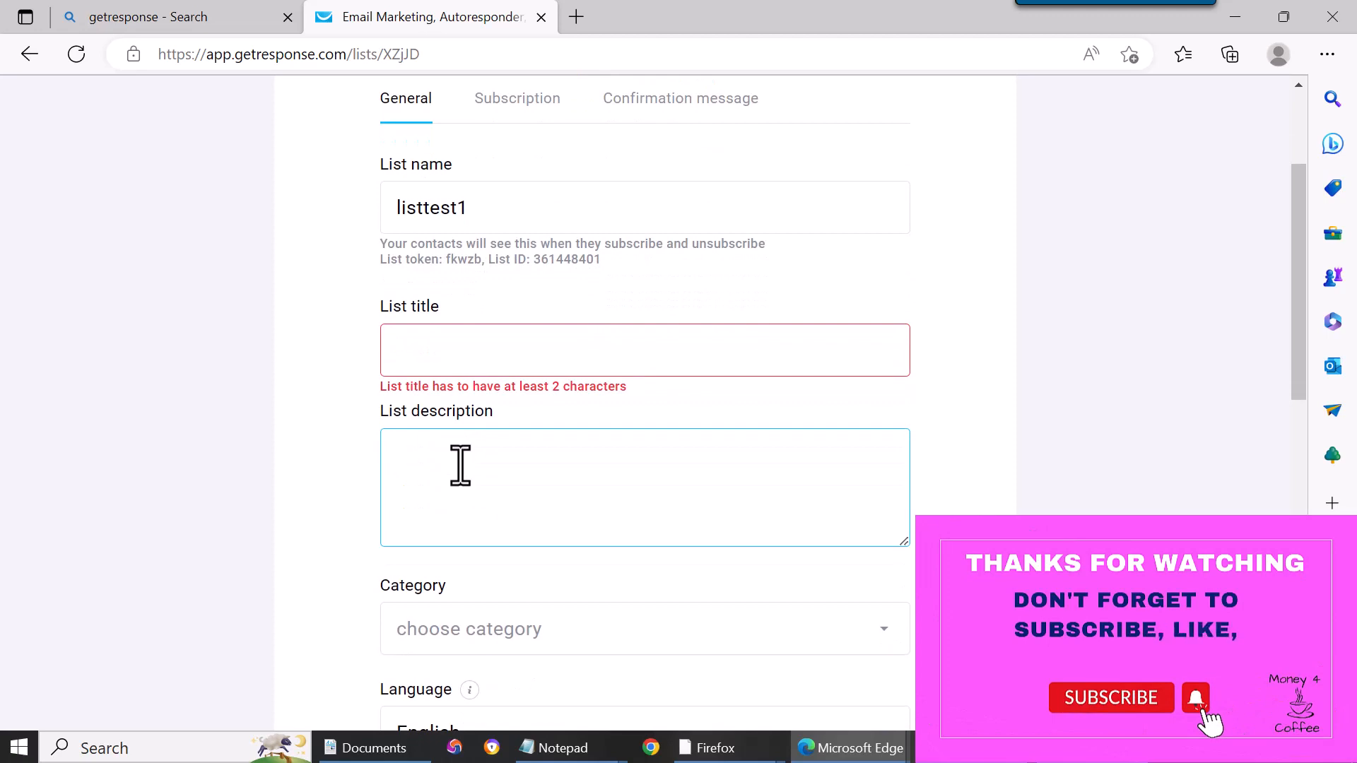
pyautogui.moveTo(495, 220); pyautogui.dragTo(367, 200)
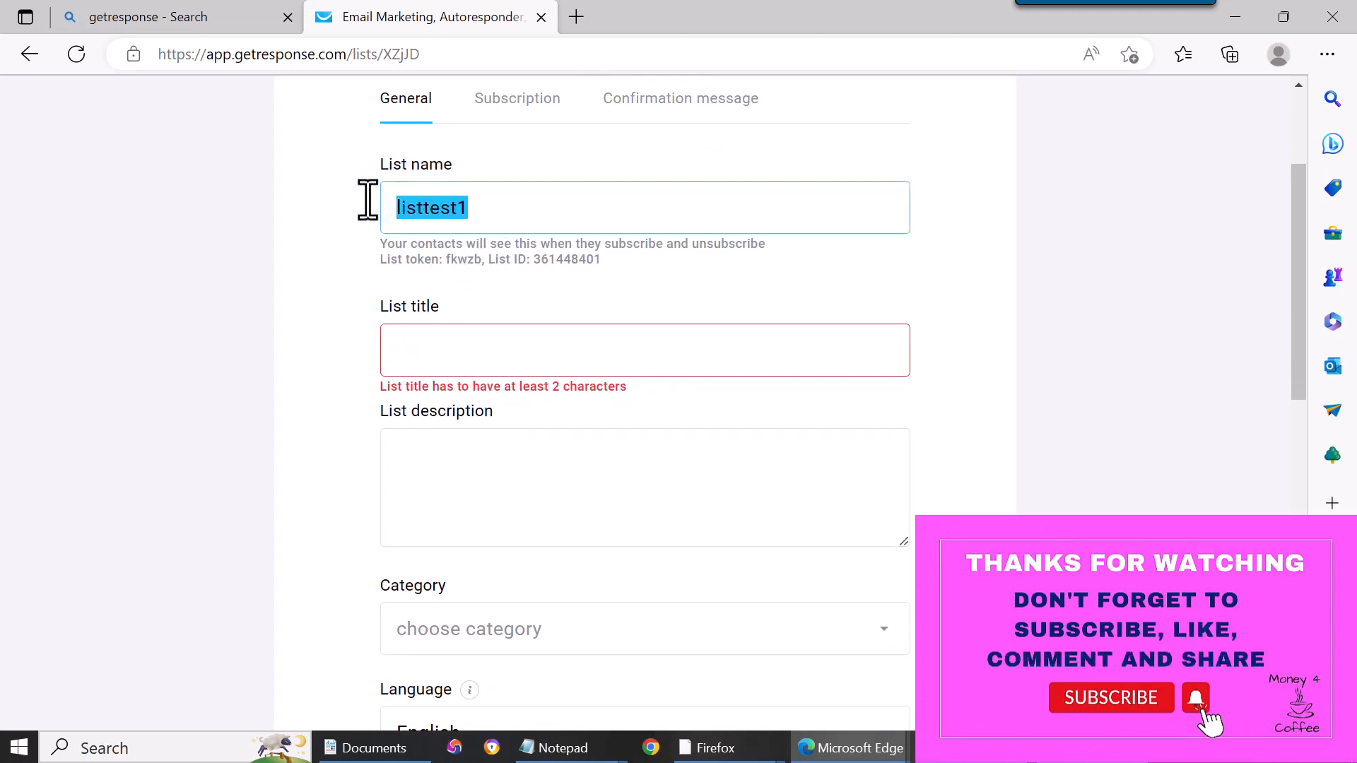
pyautogui.rightClick(433, 207)
pyautogui.click(512, 136)
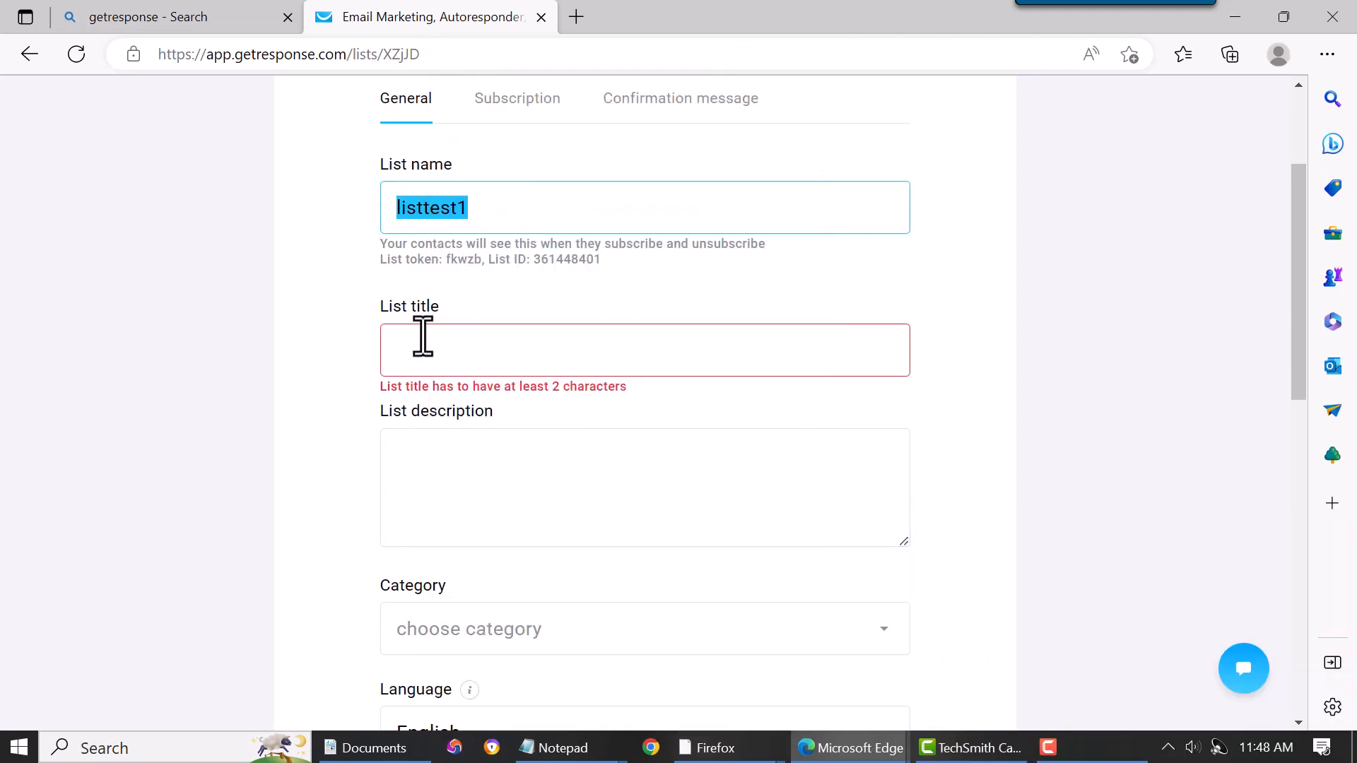
pyautogui.click(424, 336)
pyautogui.rightClick(427, 338)
pyautogui.click(477, 337)
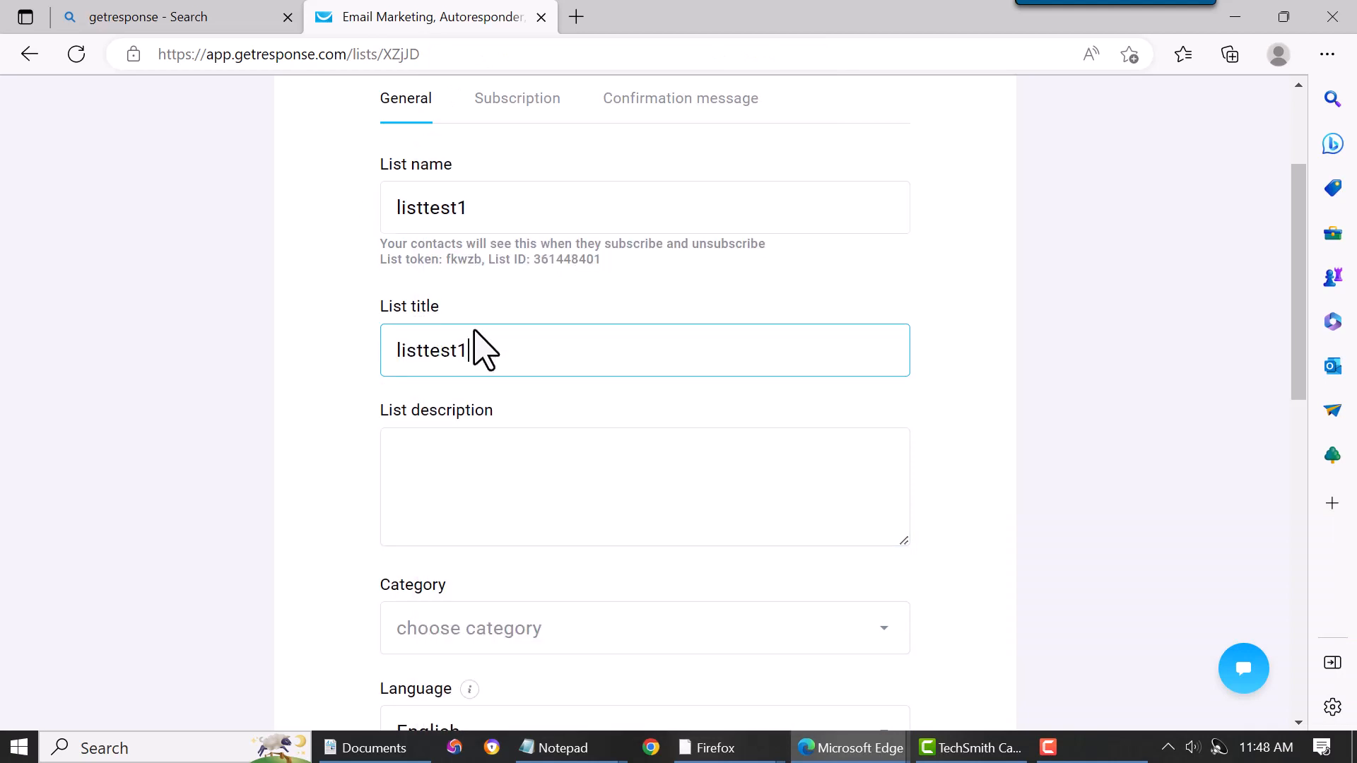
# Step: Leave the list description empty and set the list's category to Internet Marketing
pyautogui.click(524, 485)
pyautogui.scroll(-3, 555, 488)
pyautogui.click(572, 455)
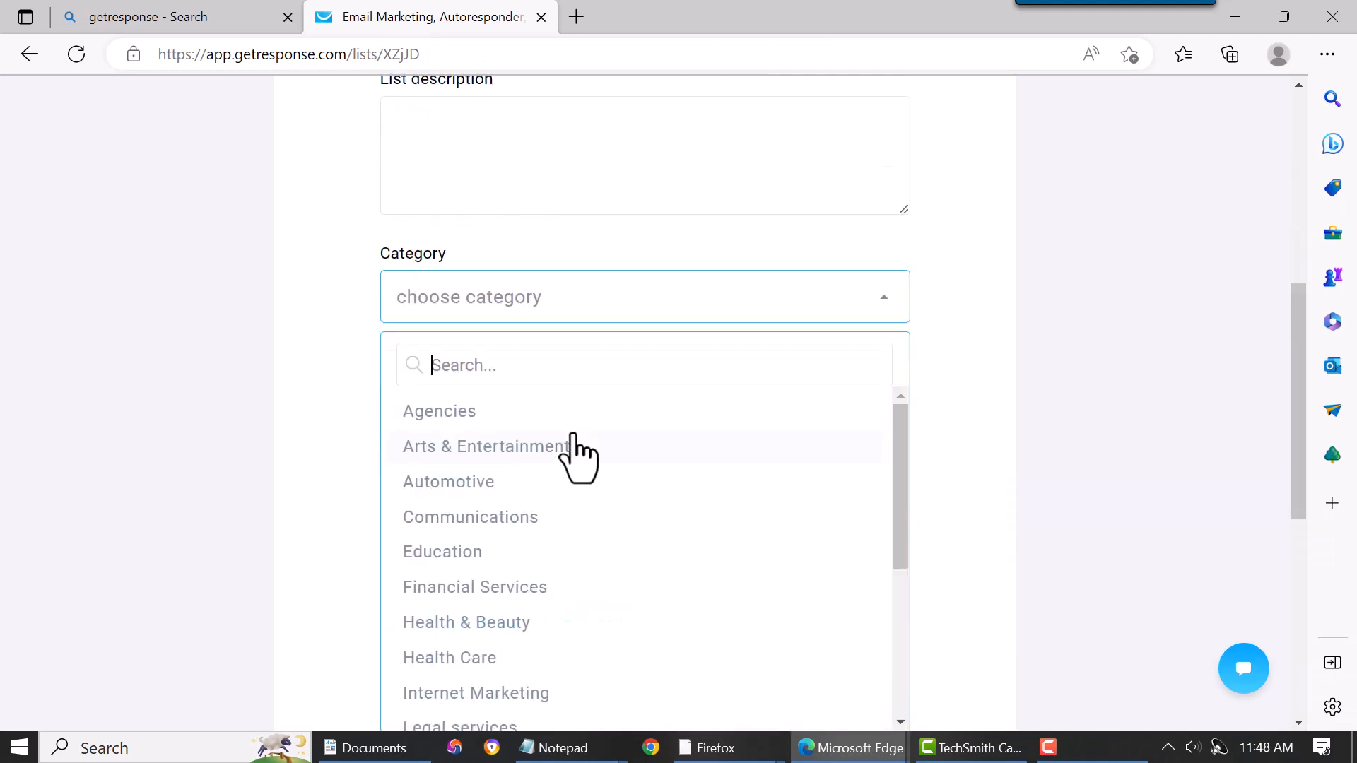
pyautogui.scroll(-1, 603, 525)
pyautogui.scroll(-1, 603, 524)
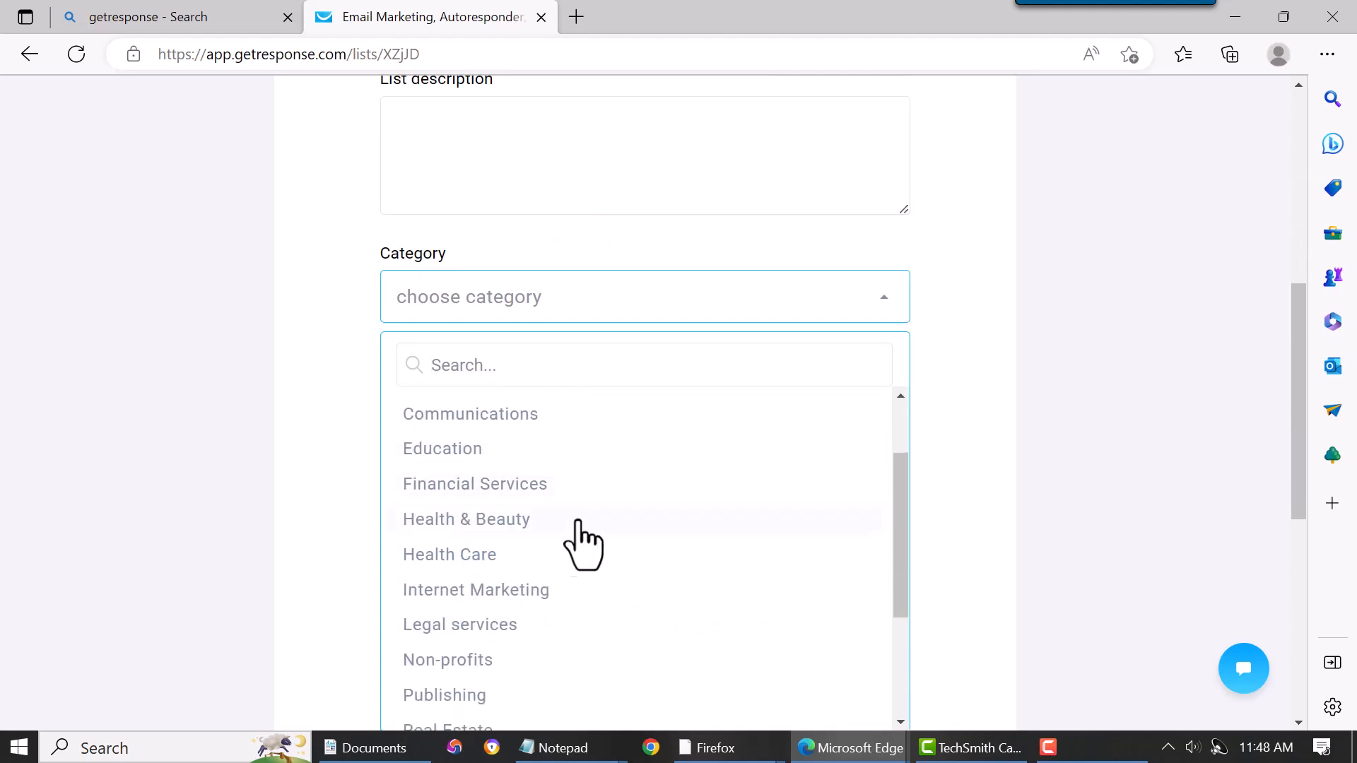
pyautogui.click(531, 587)
# Step: Add the image Money 4 coffee 2 from the Desktop as the list's logo
pyautogui.scroll(-4, 523, 509)
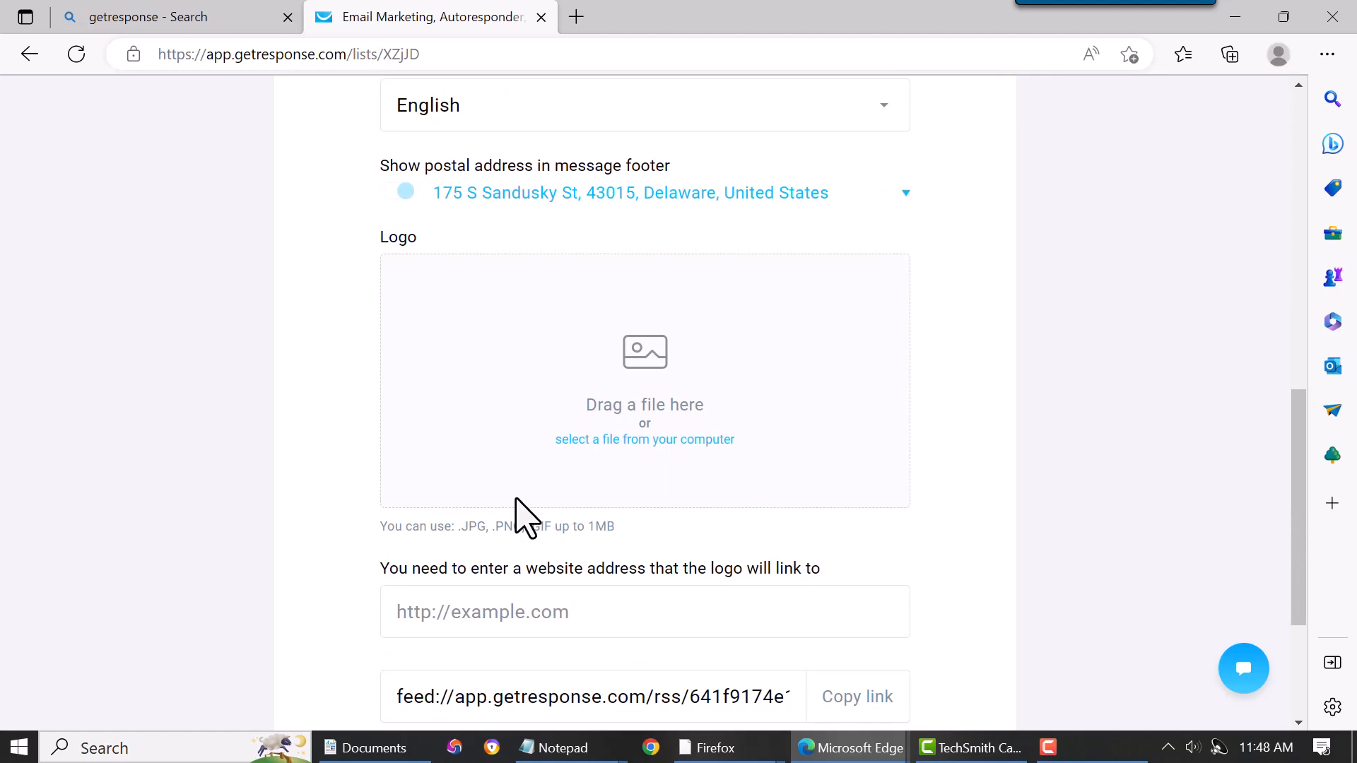
pyautogui.click(625, 439)
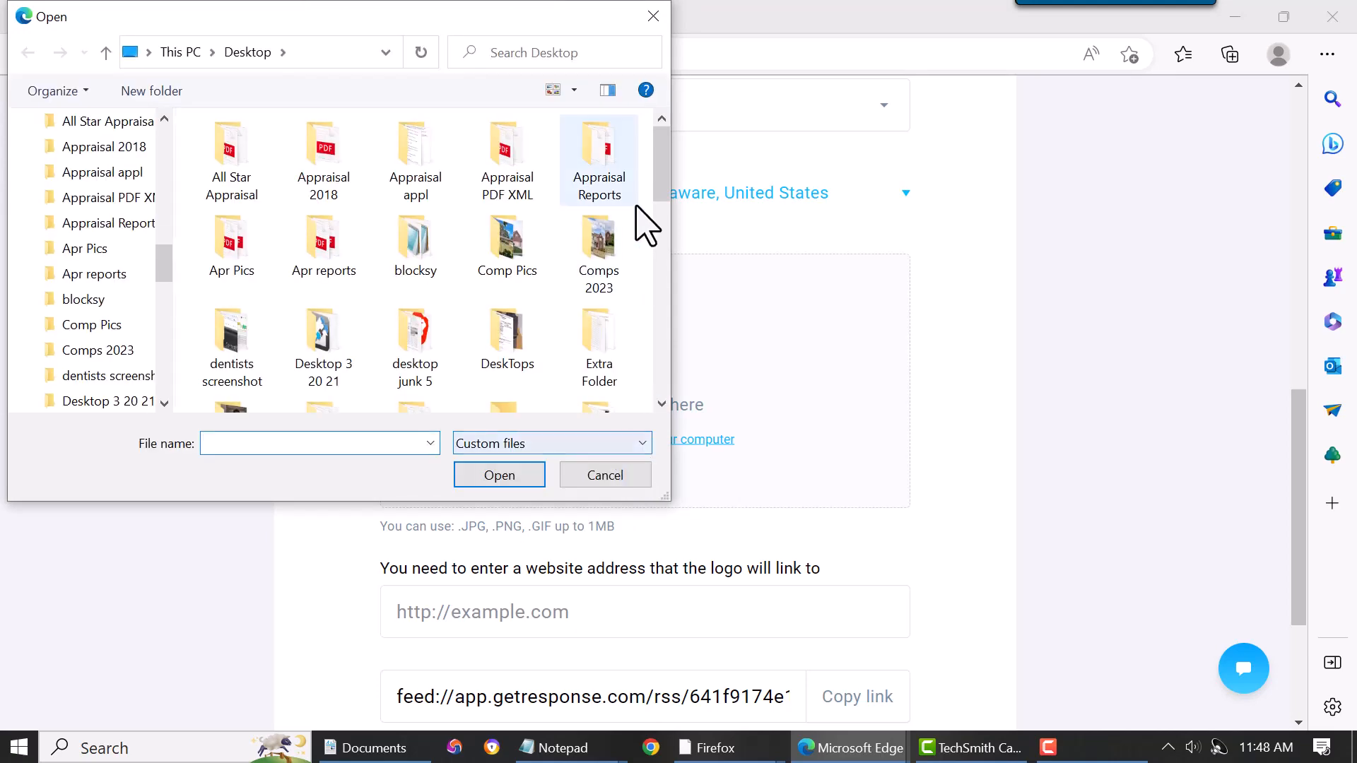
pyautogui.scroll(-1, 660, 200)
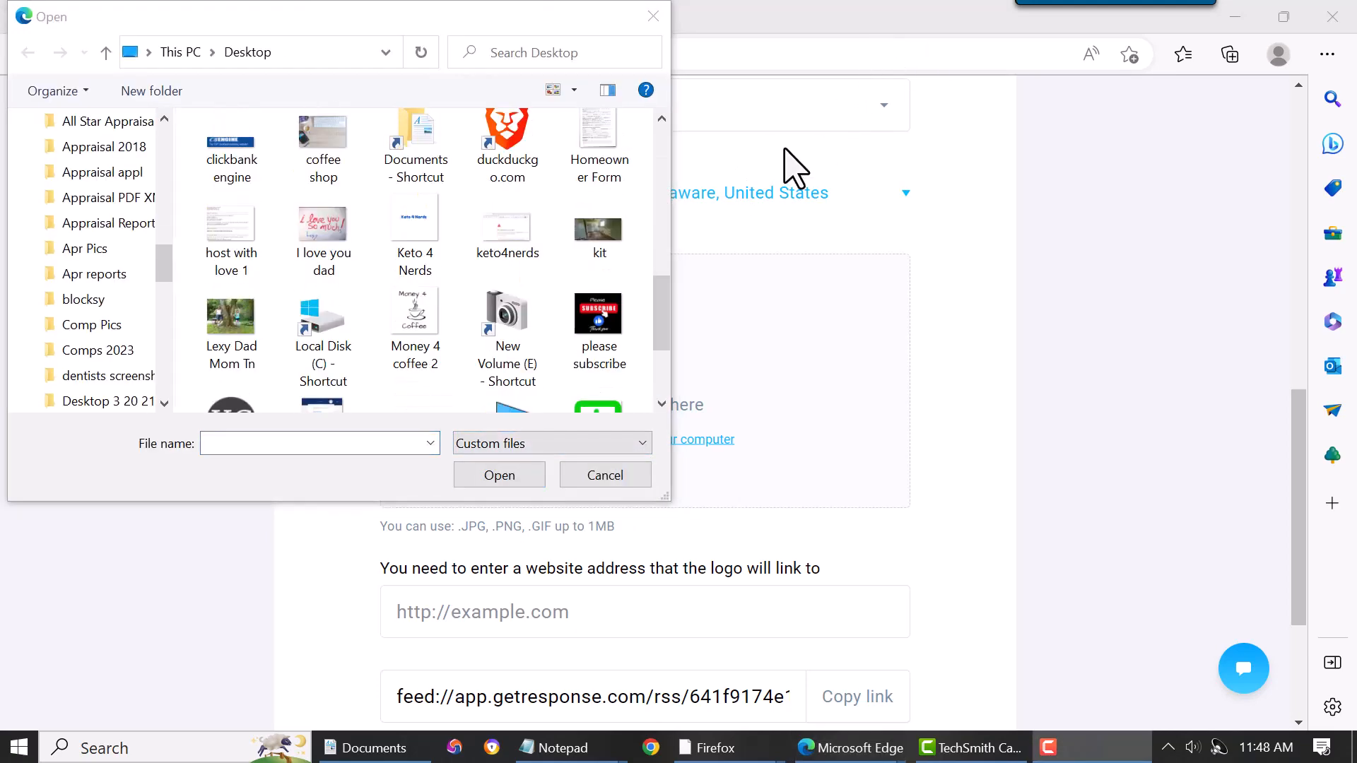
pyautogui.doubleClick(421, 311)
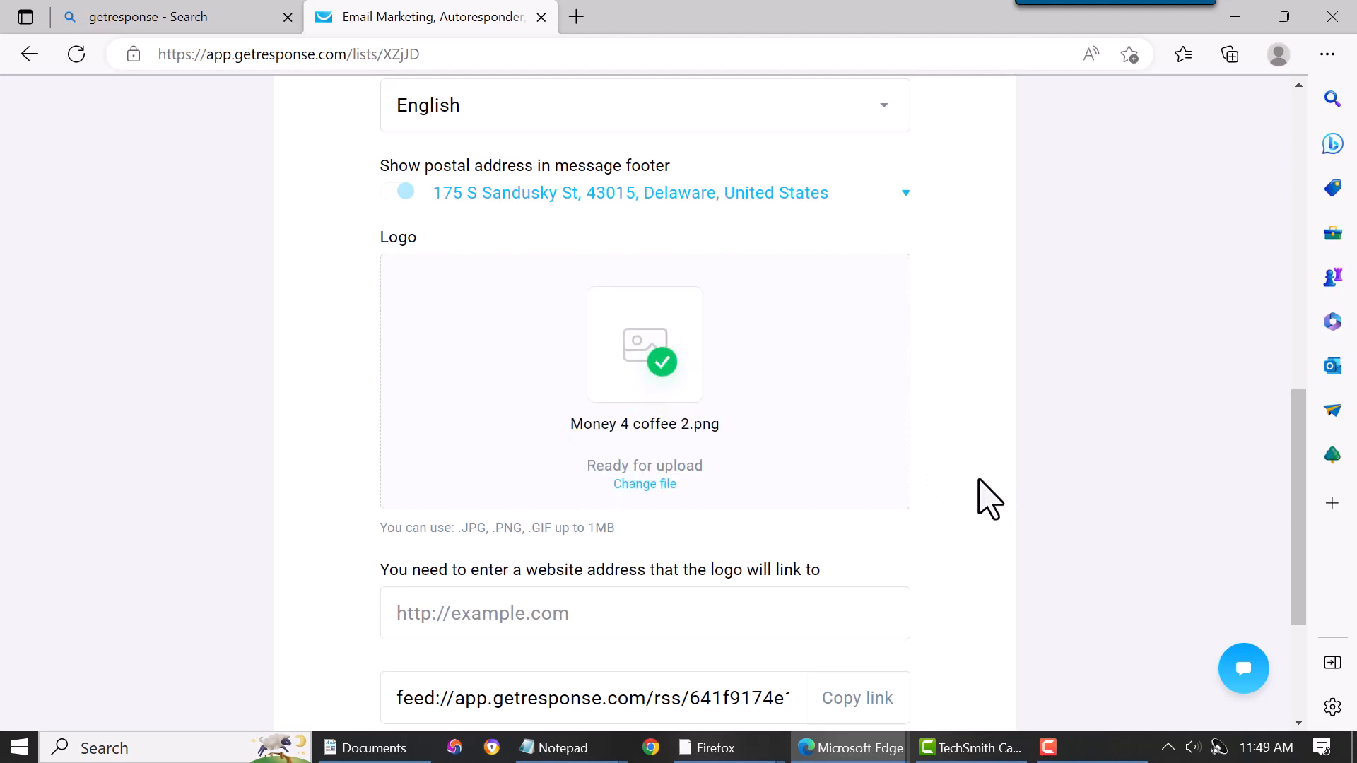
pyautogui.scroll(-1, 990, 499)
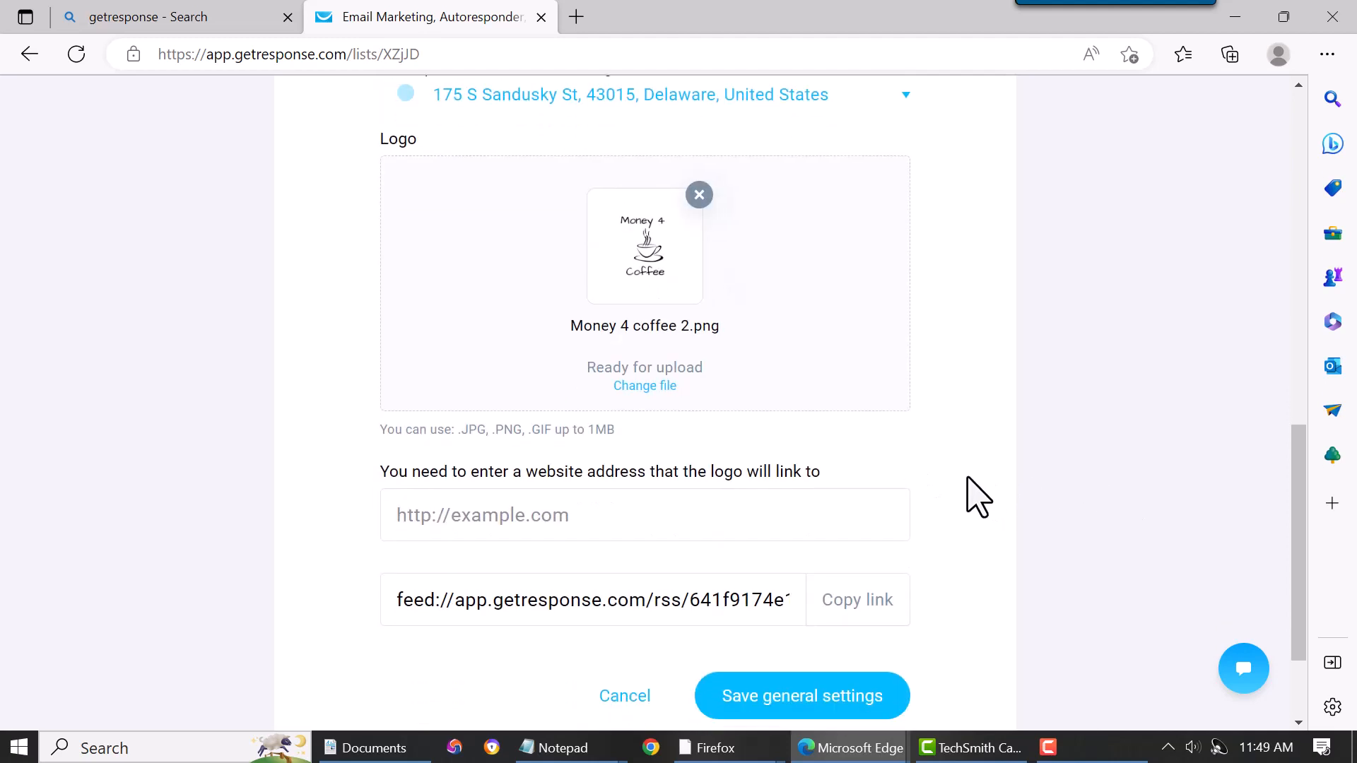
pyautogui.scroll(-1, 976, 496)
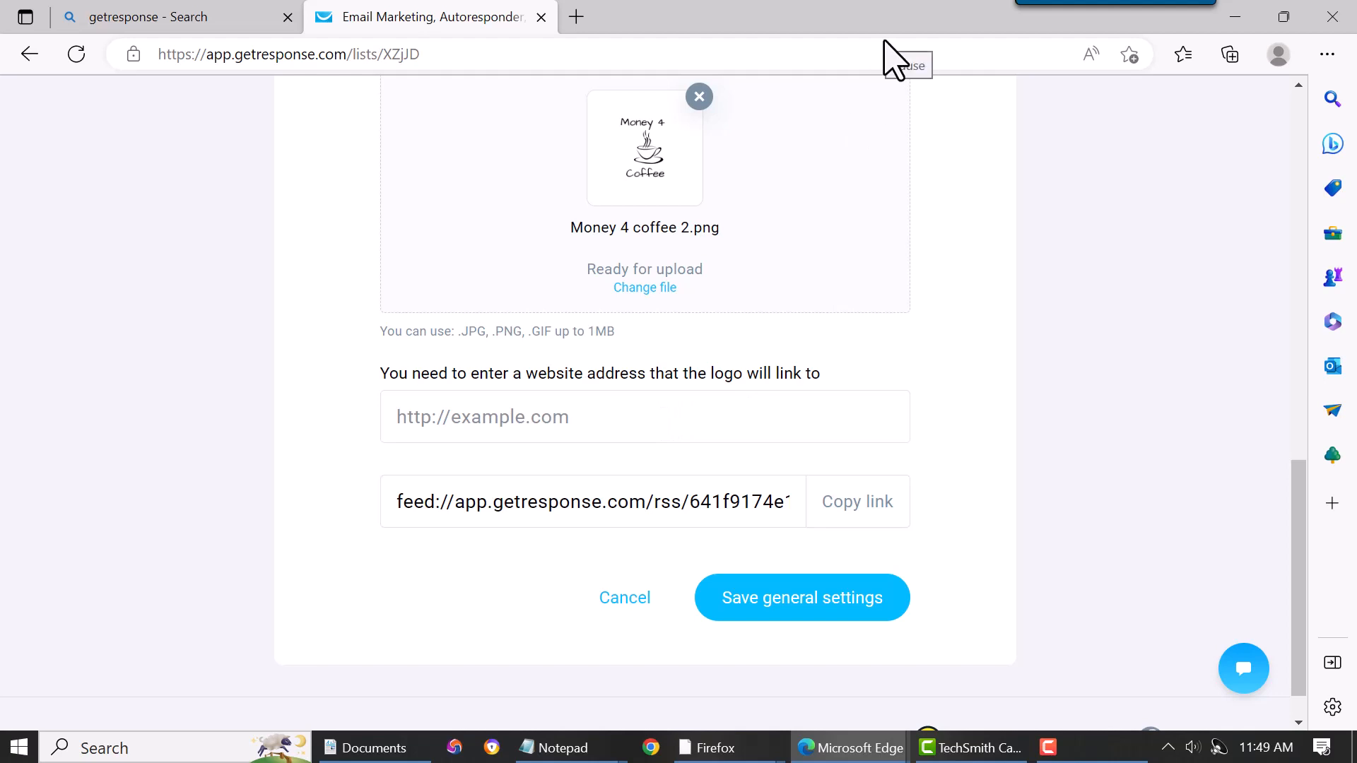
pyautogui.click(597, 429)
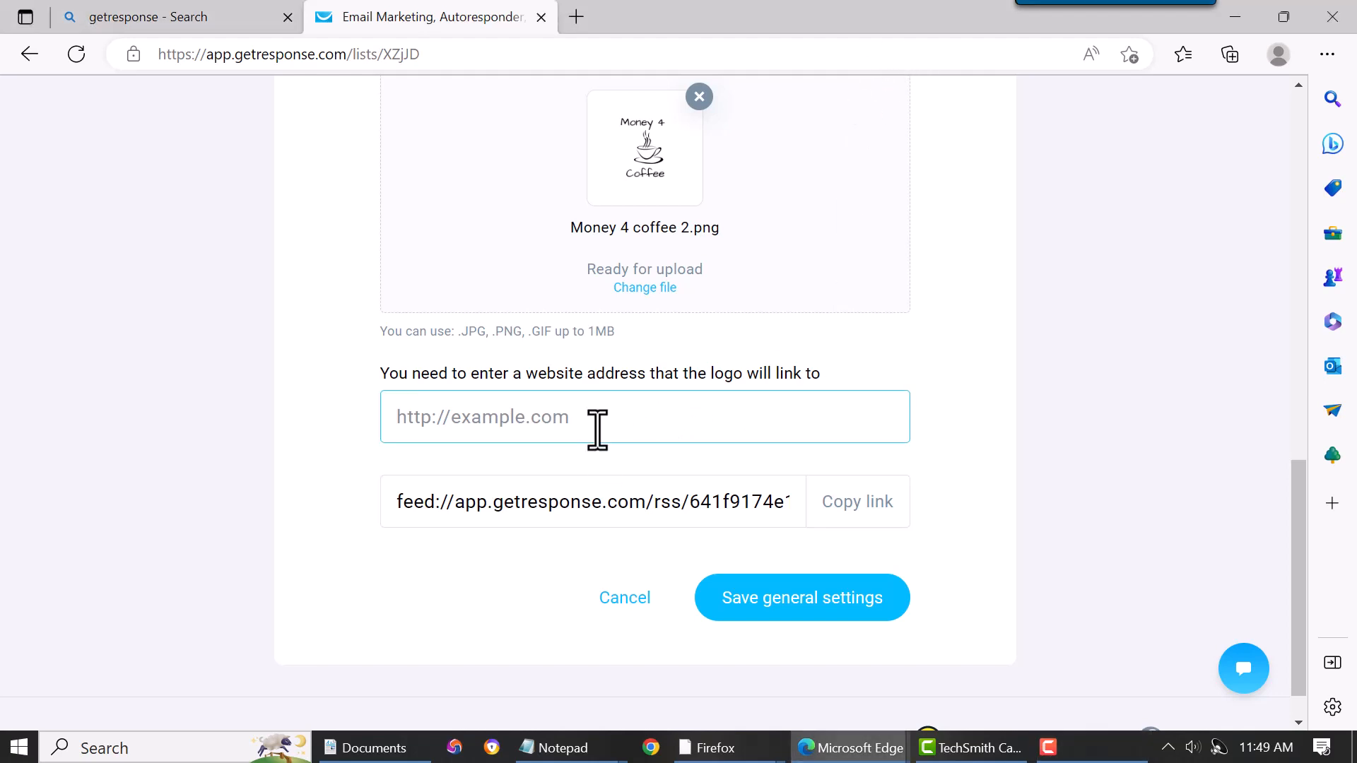
pyautogui.rightClick(597, 430)
pyautogui.click(653, 341)
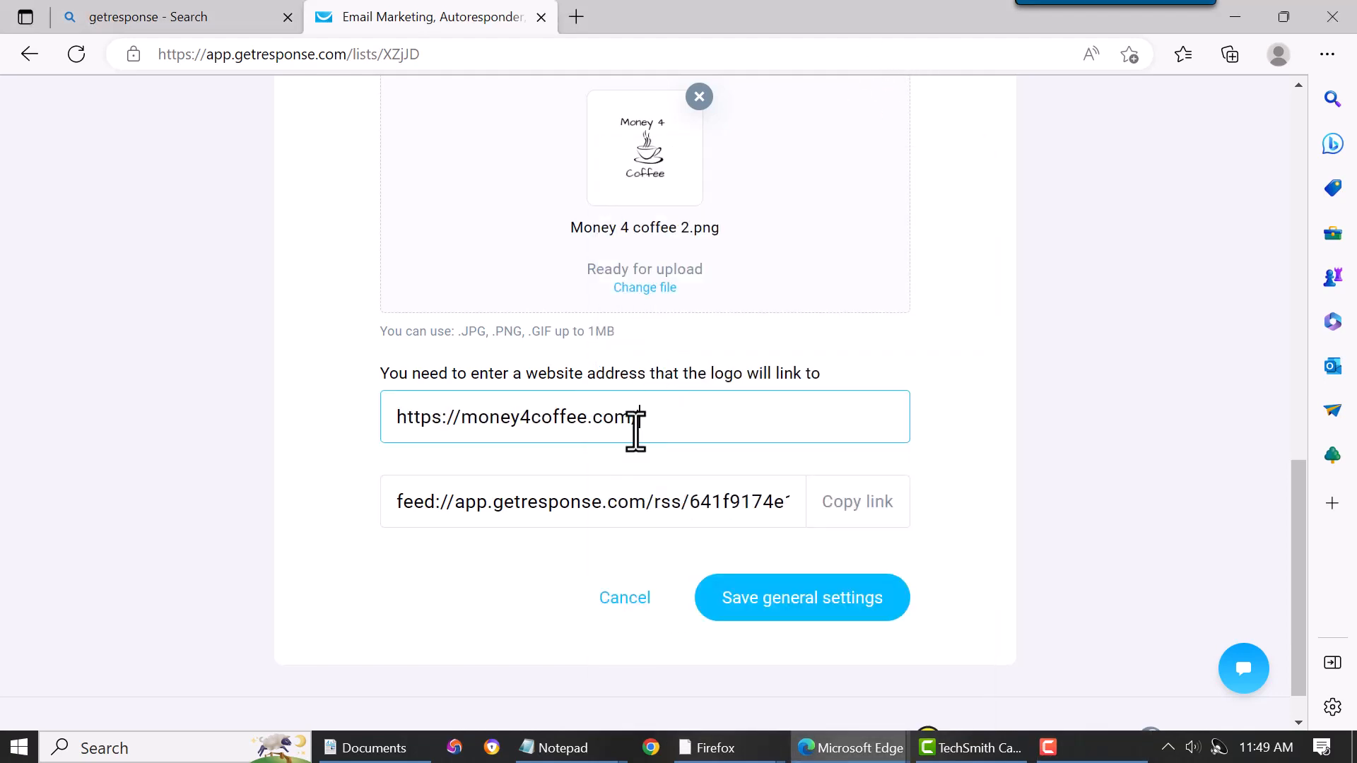
pyautogui.write('/')
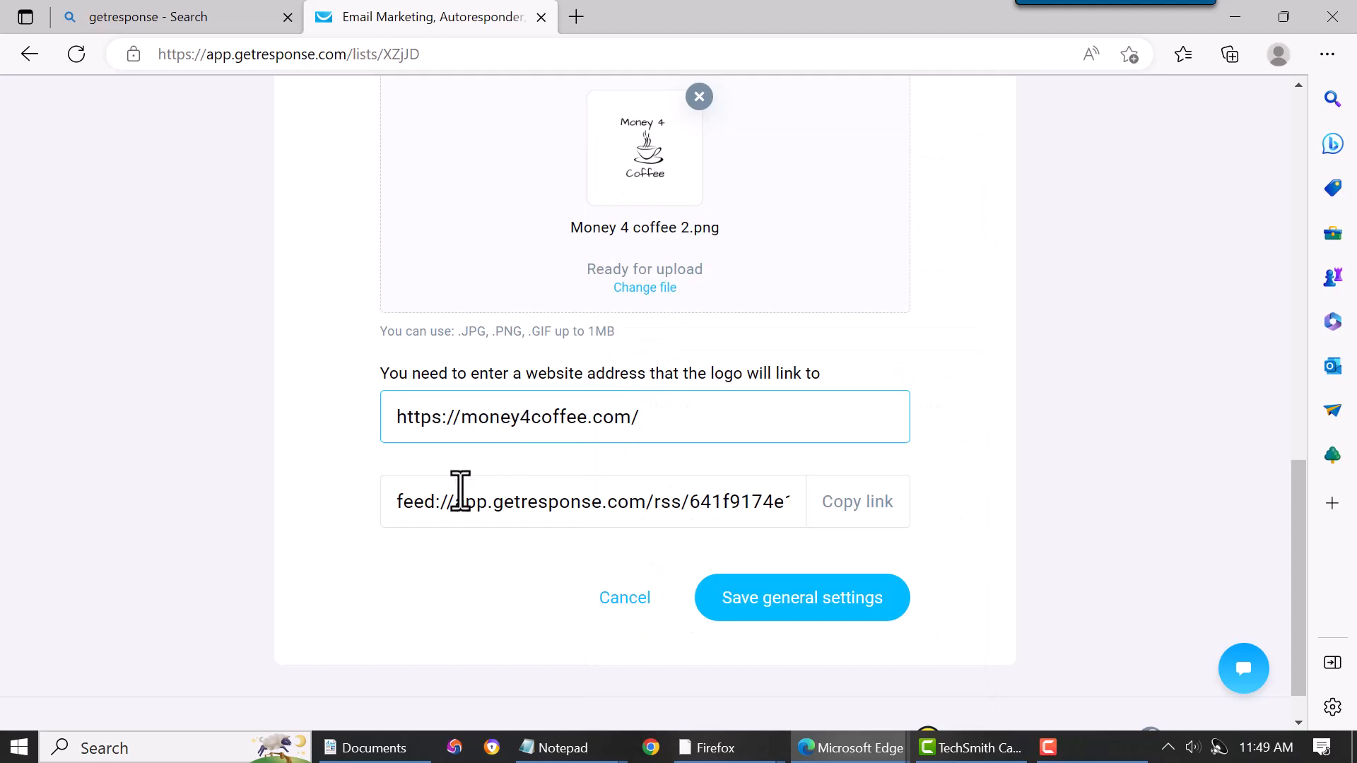
pyautogui.click(803, 607)
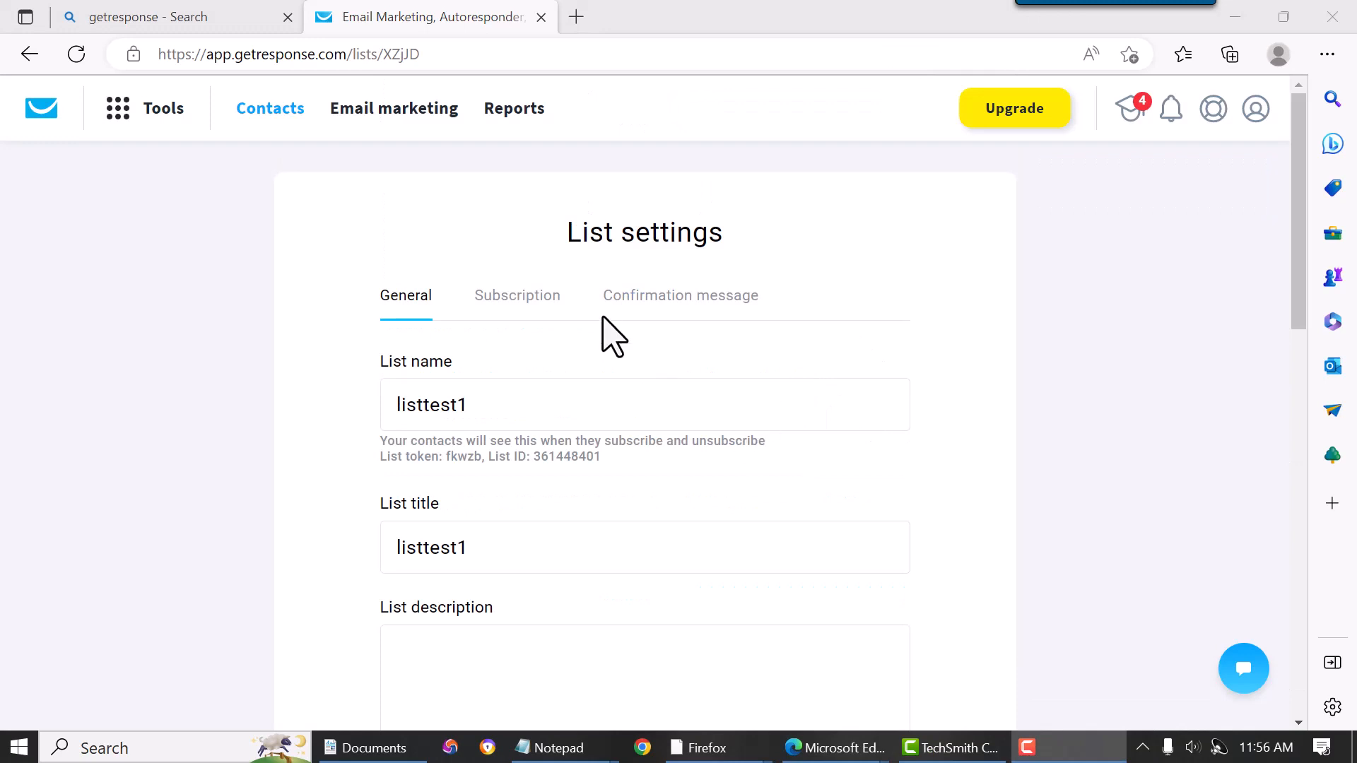
# Step: Turn on double opt-in confirmation for both web subscriptions and API subscriptions in the list's subscription settings
pyautogui.click(530, 314)
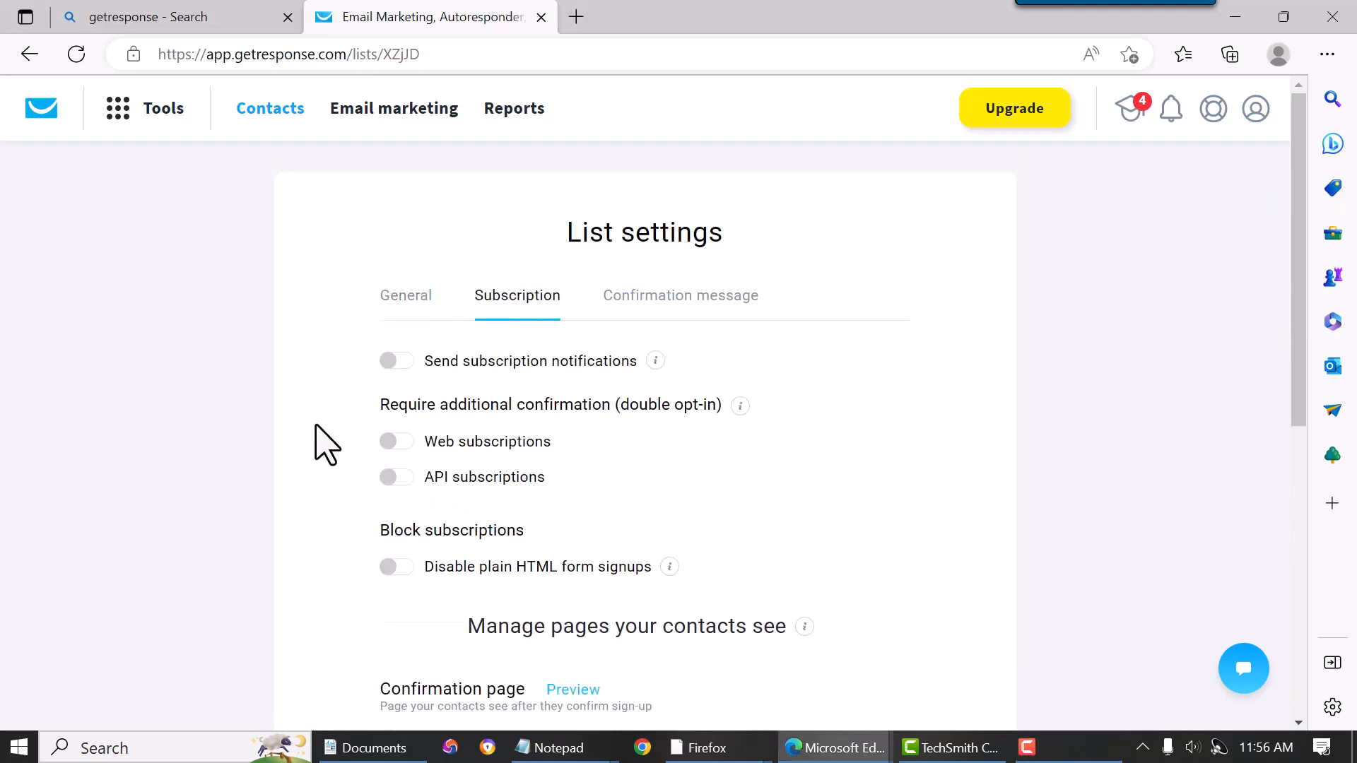
pyautogui.scroll(-1, 332, 445)
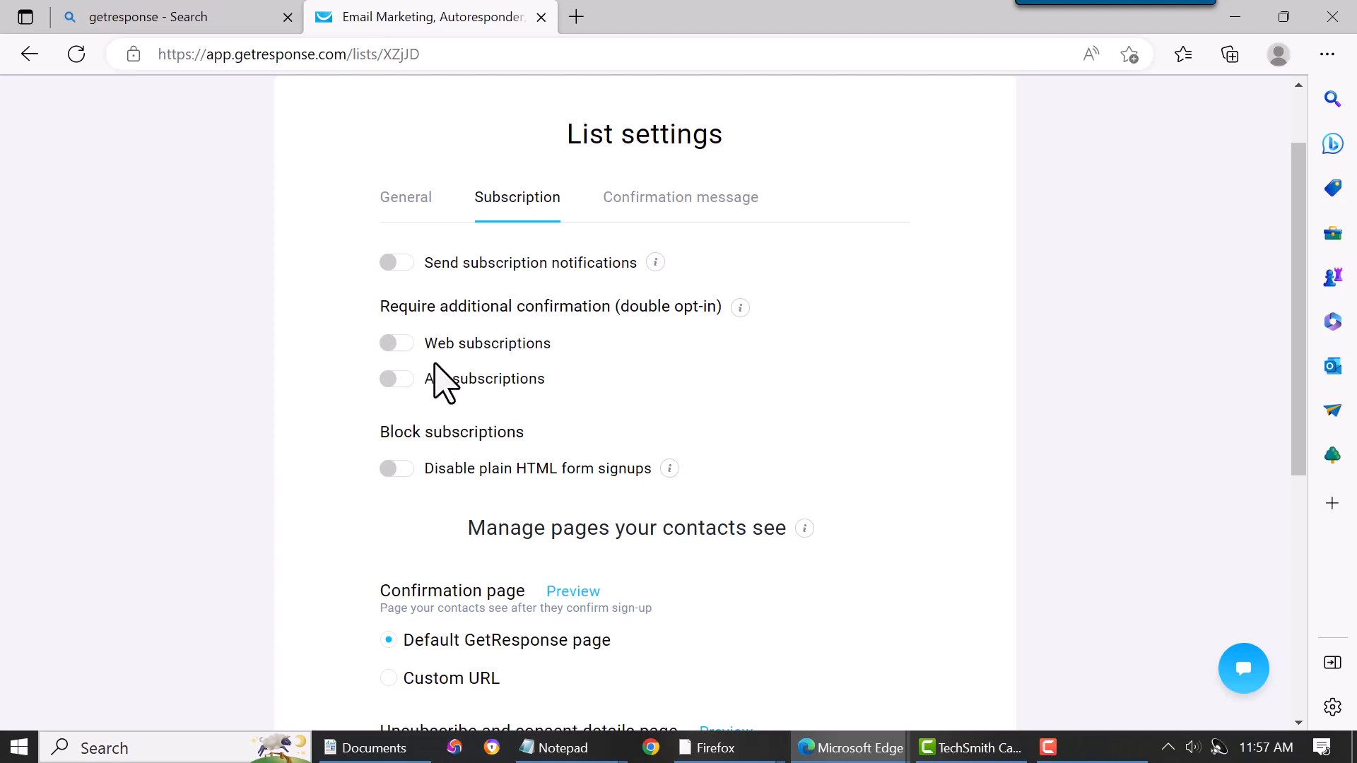
pyautogui.click(408, 347)
pyautogui.click(403, 381)
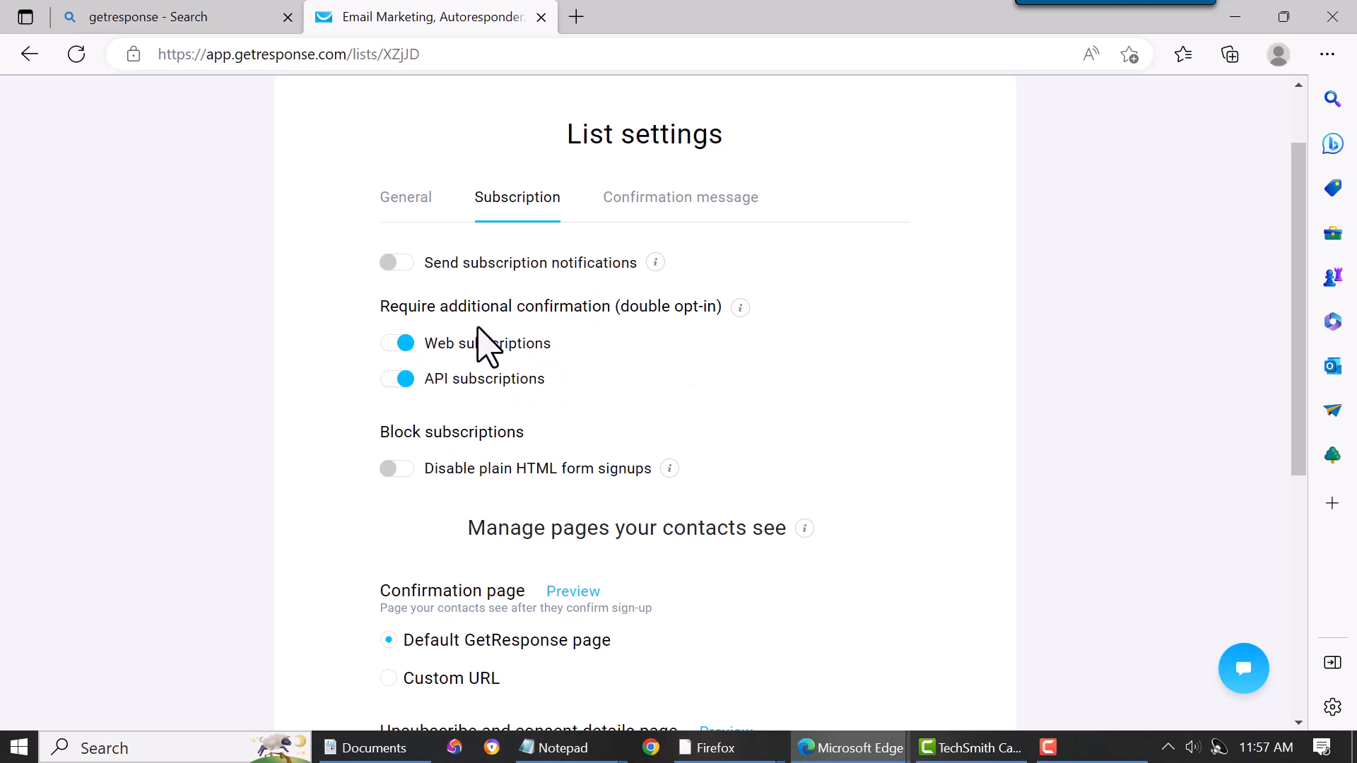
# Step: Set the confirmation message's subject line to "[[firstname]], Verify your request for information."
pyautogui.click(714, 205)
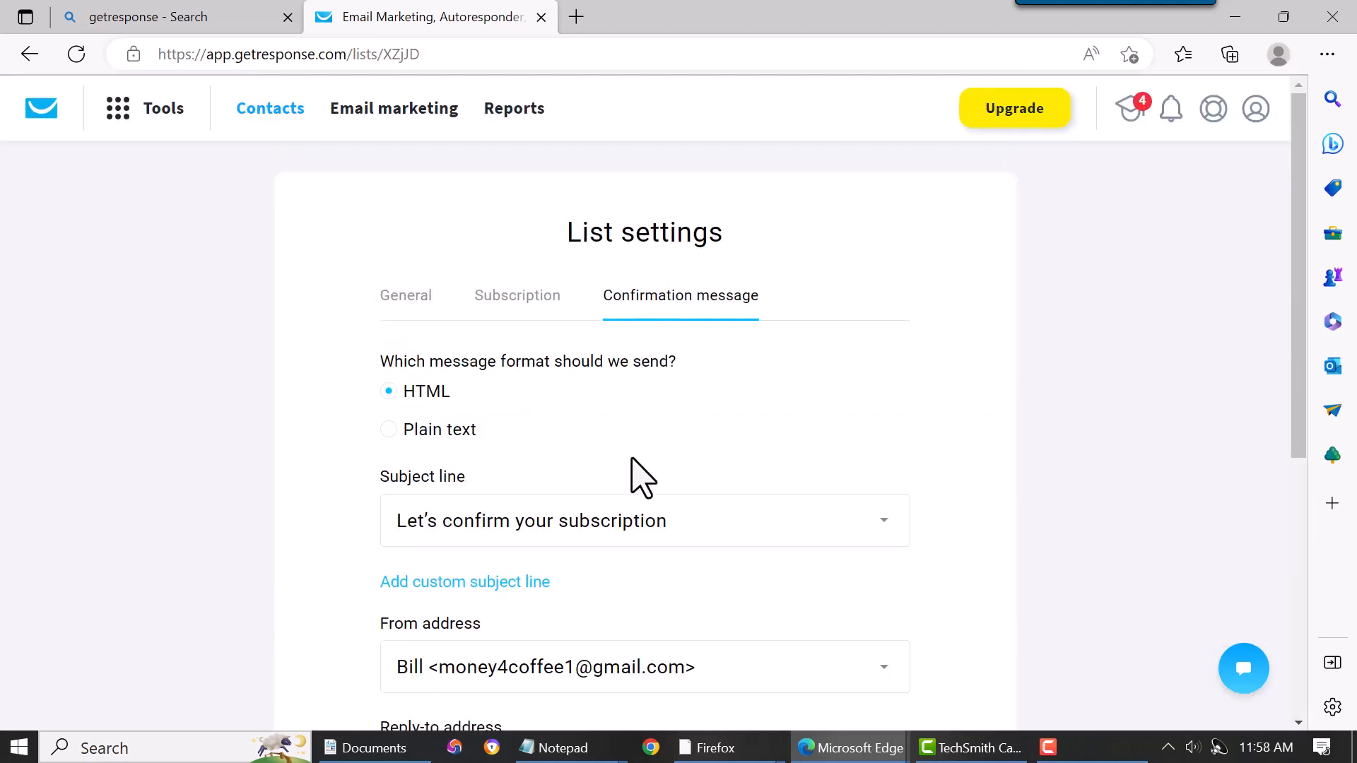
pyautogui.scroll(-1, 622, 466)
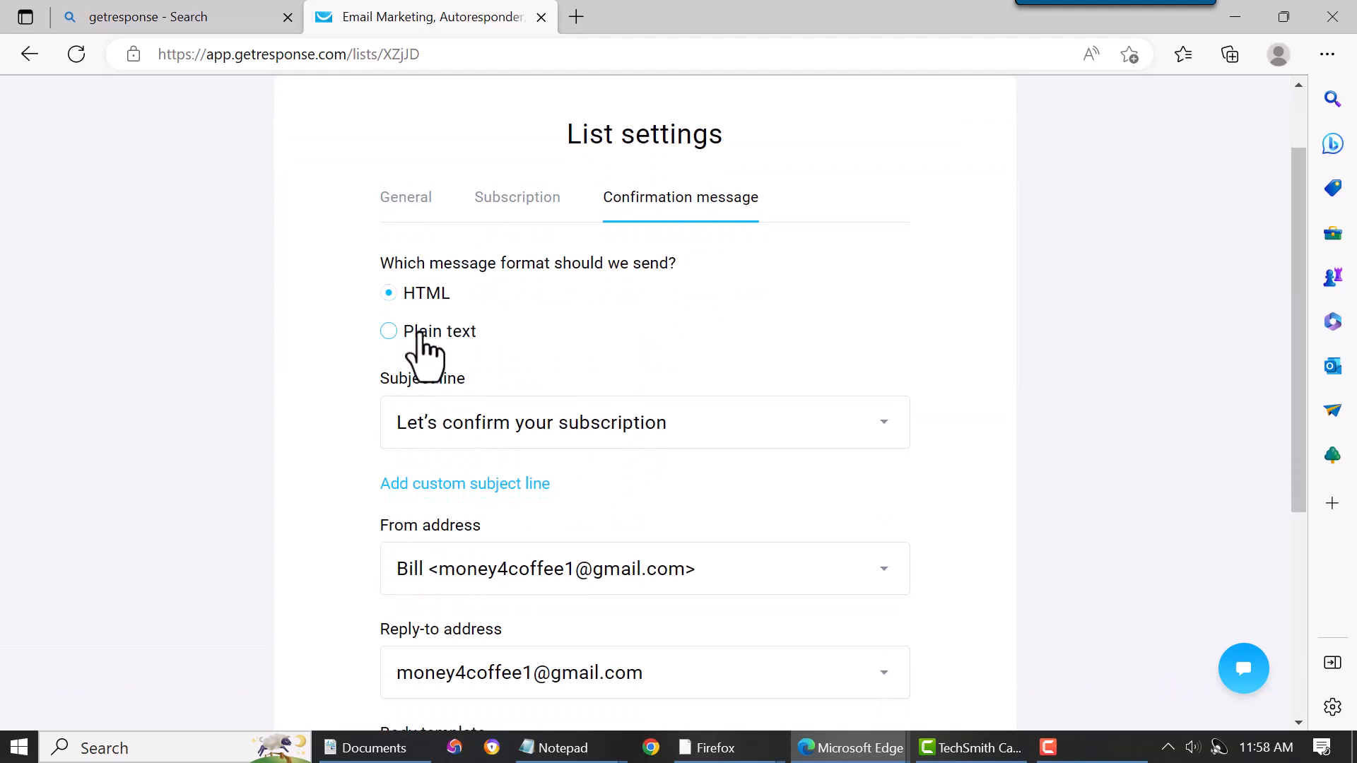
pyautogui.scroll(-1, 625, 373)
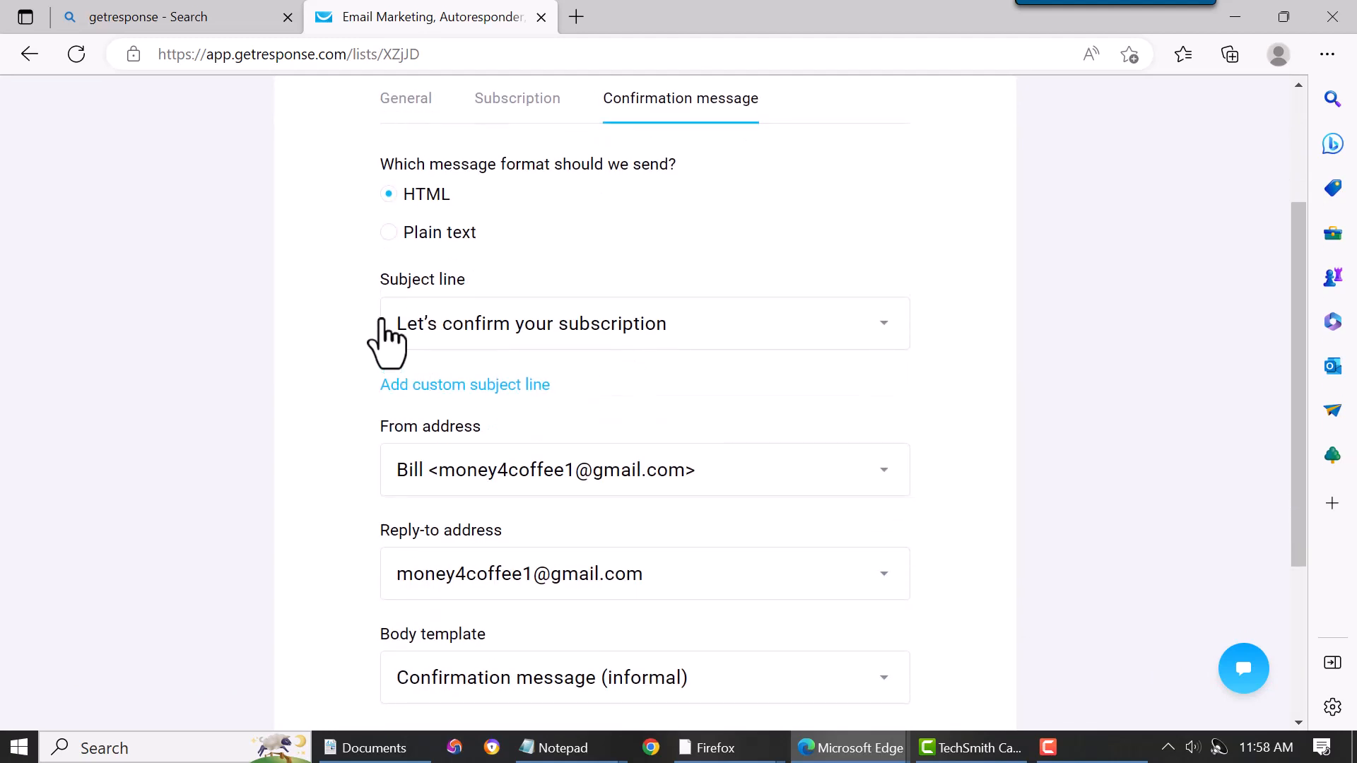
pyautogui.click(782, 330)
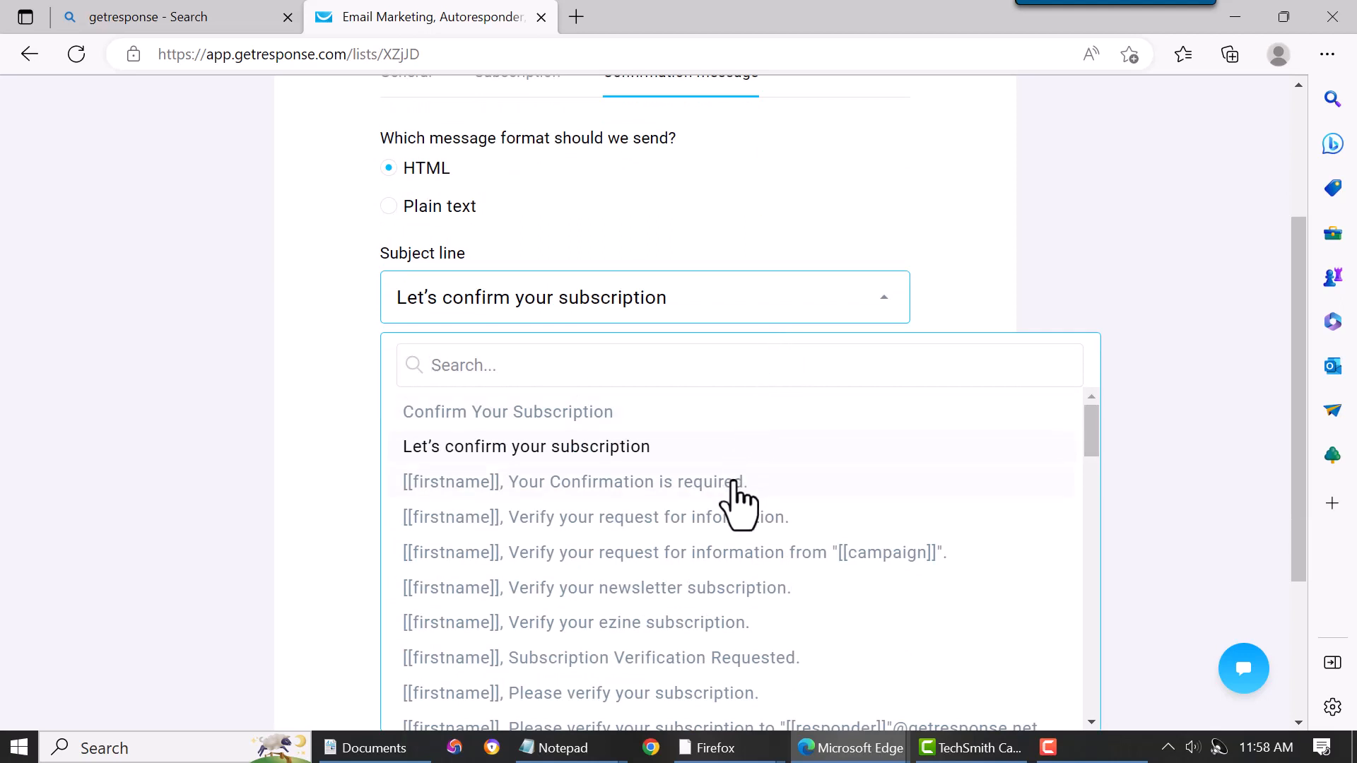
pyautogui.click(707, 526)
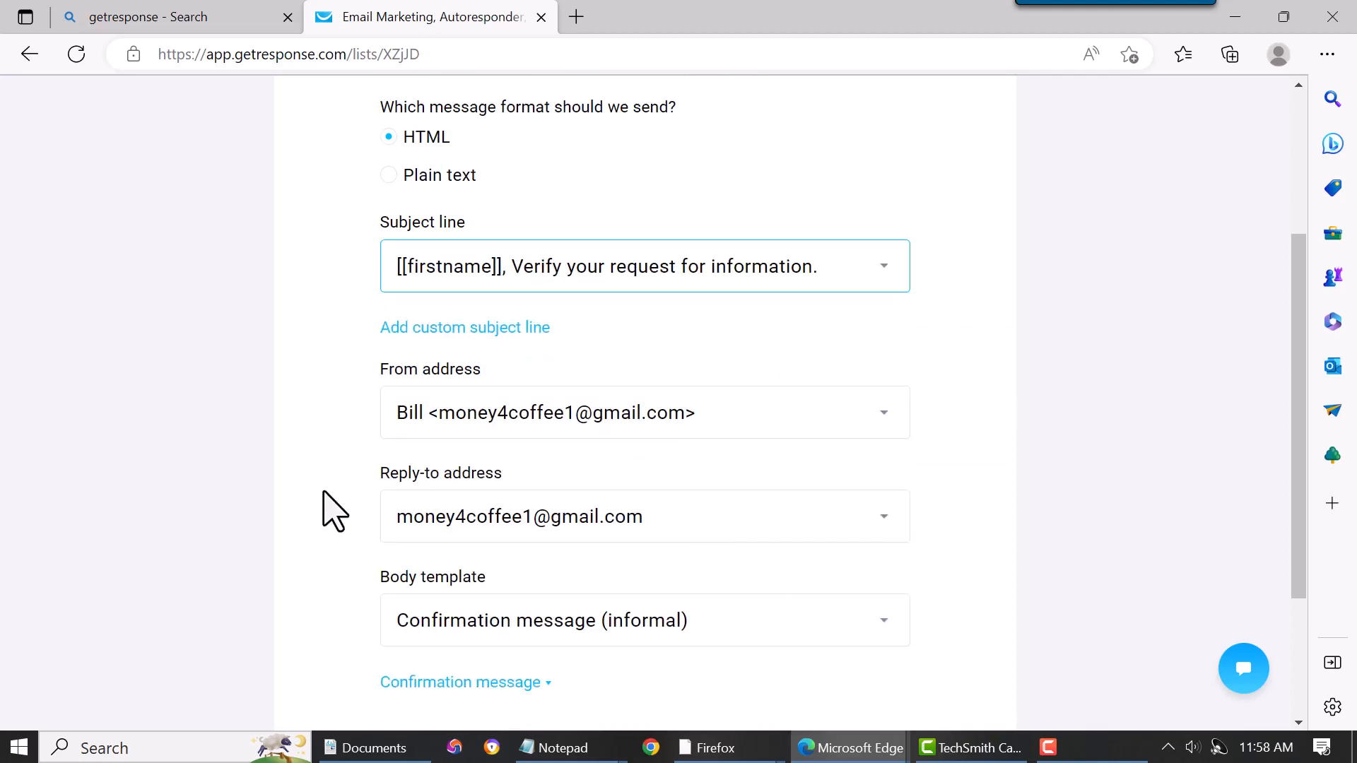
# Step: Check the sender choices for the confirmation message's From address without changing it
pyautogui.scroll(-1, 333, 508)
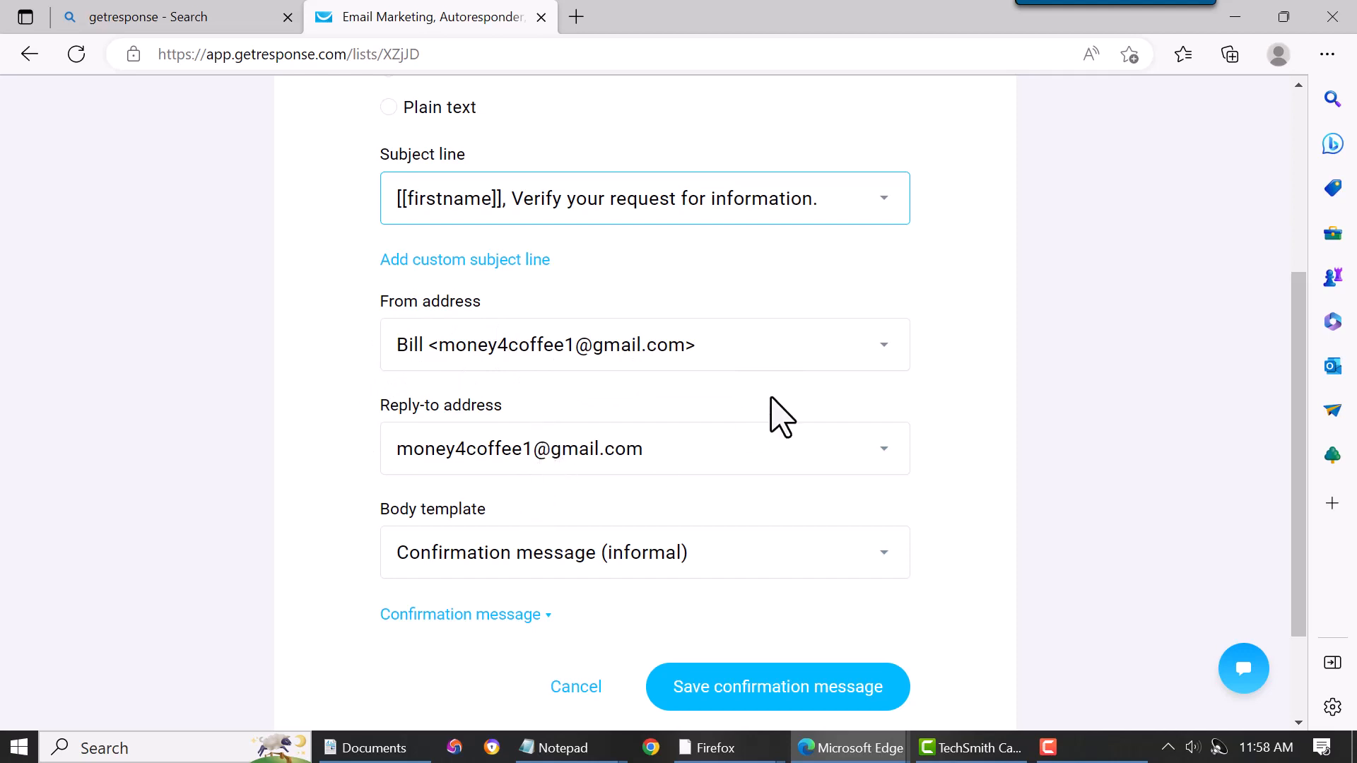
pyautogui.click(805, 357)
pyautogui.click(1066, 370)
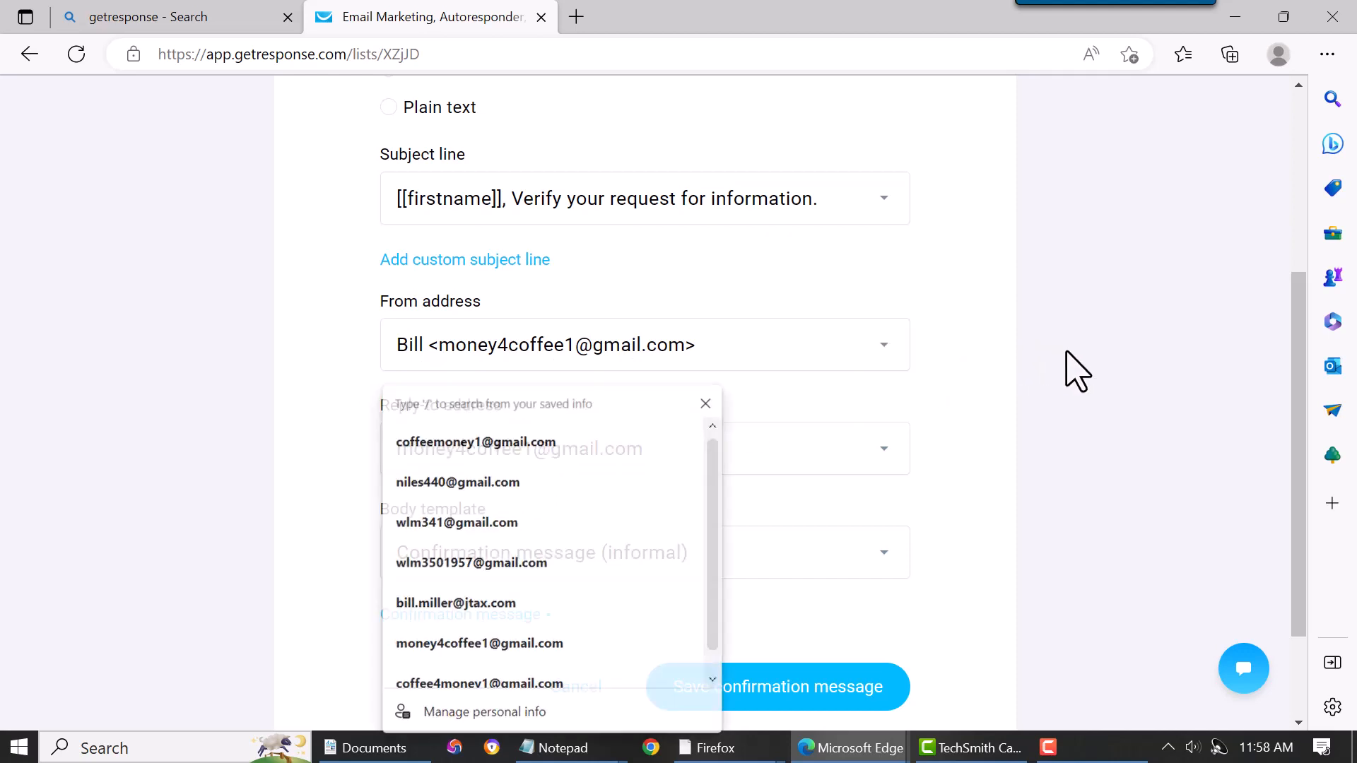
pyautogui.scroll(-1, 536, 555)
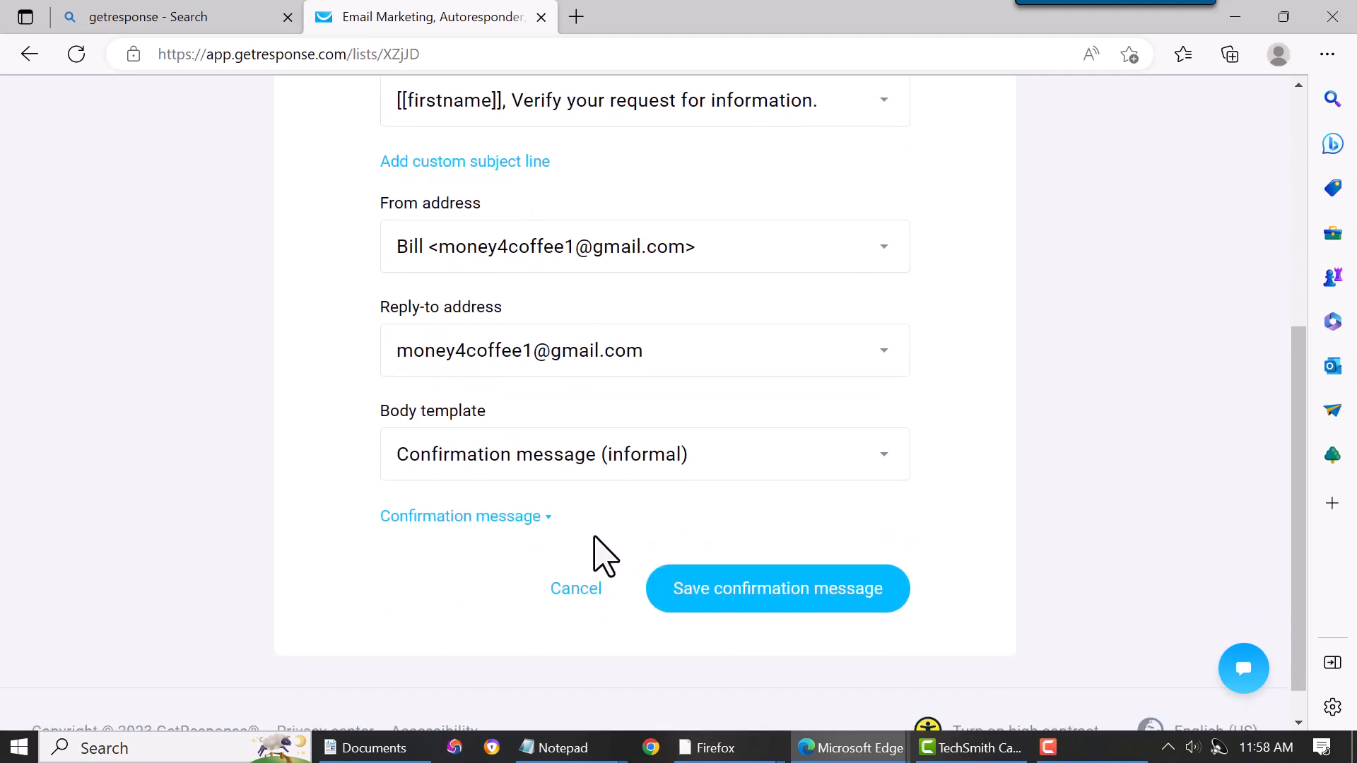
# Step: Expand the confirmation message preview and review its logo, greeting, custom text area, body text and subscribe link
pyautogui.click(493, 518)
pyautogui.scroll(-5, 857, 545)
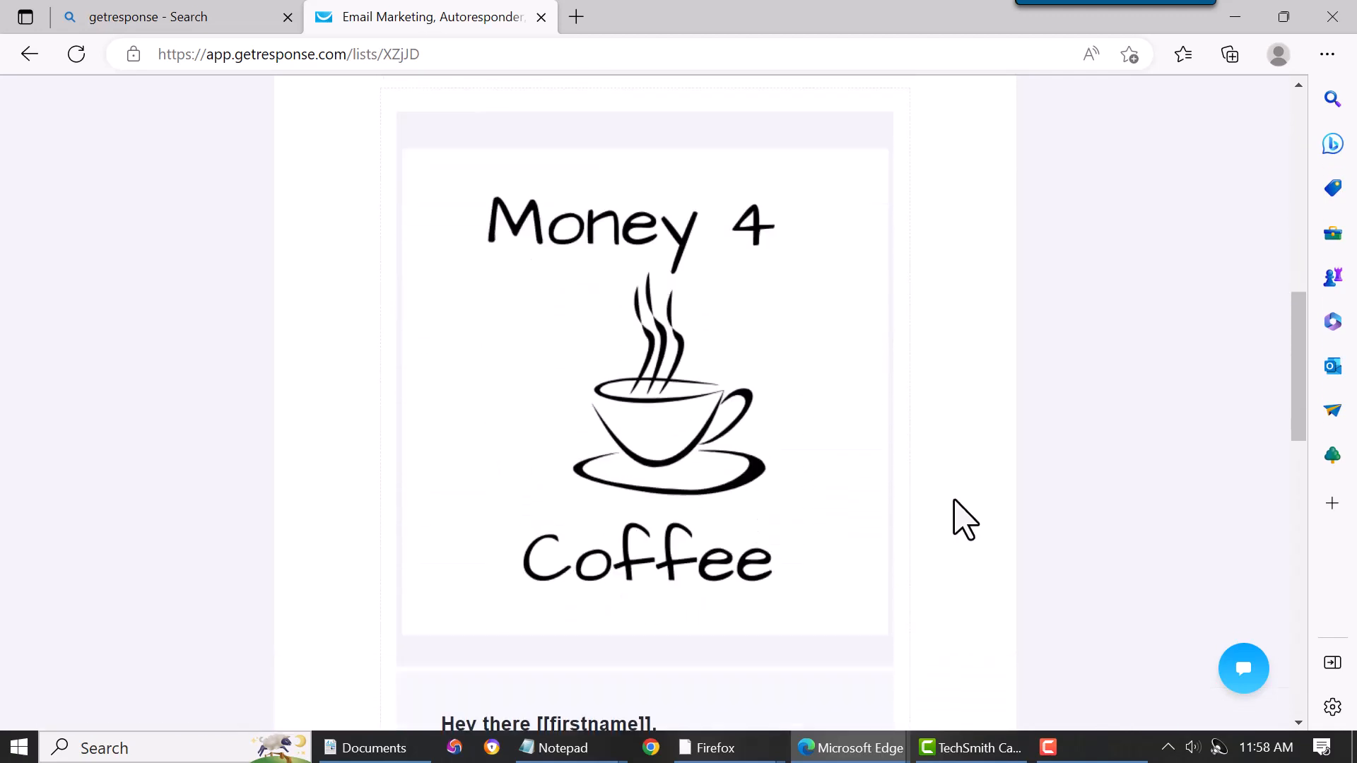
pyautogui.scroll(-7, 965, 519)
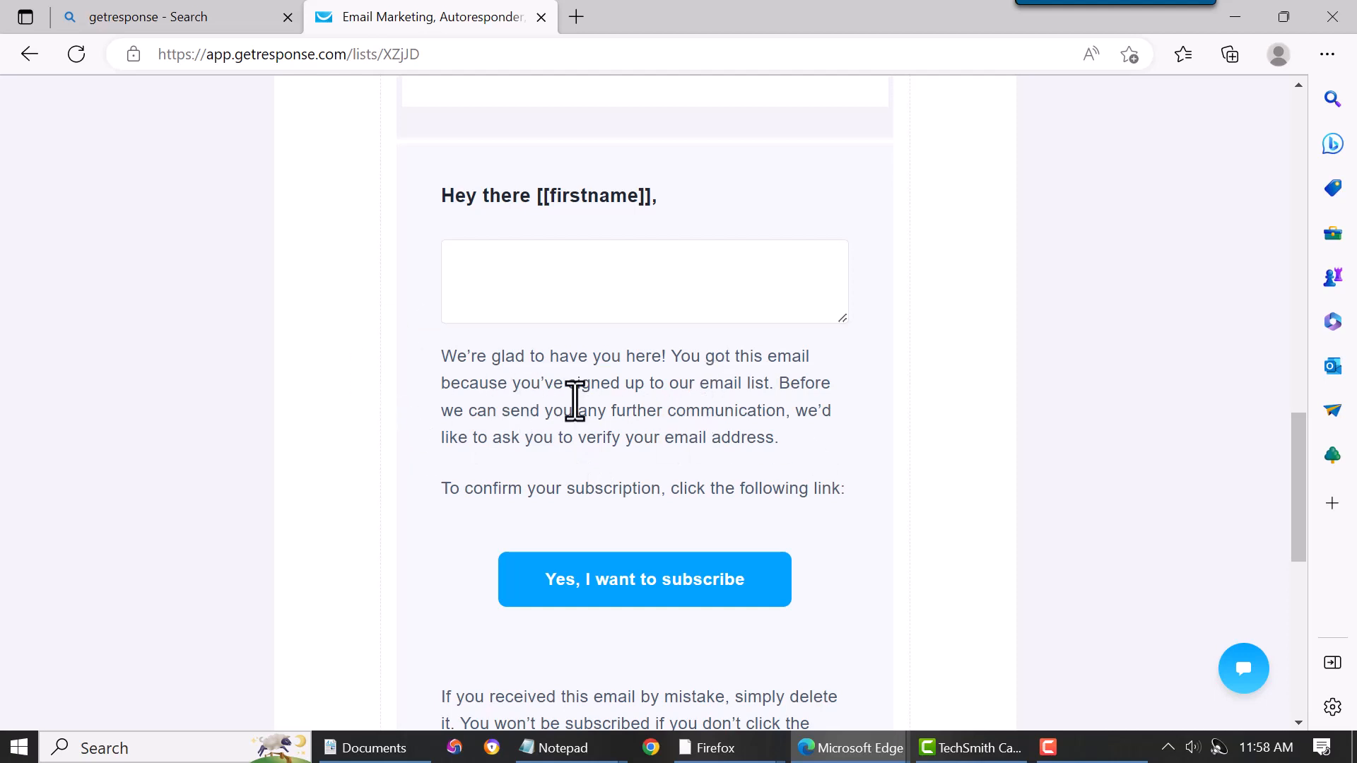
pyautogui.click(545, 268)
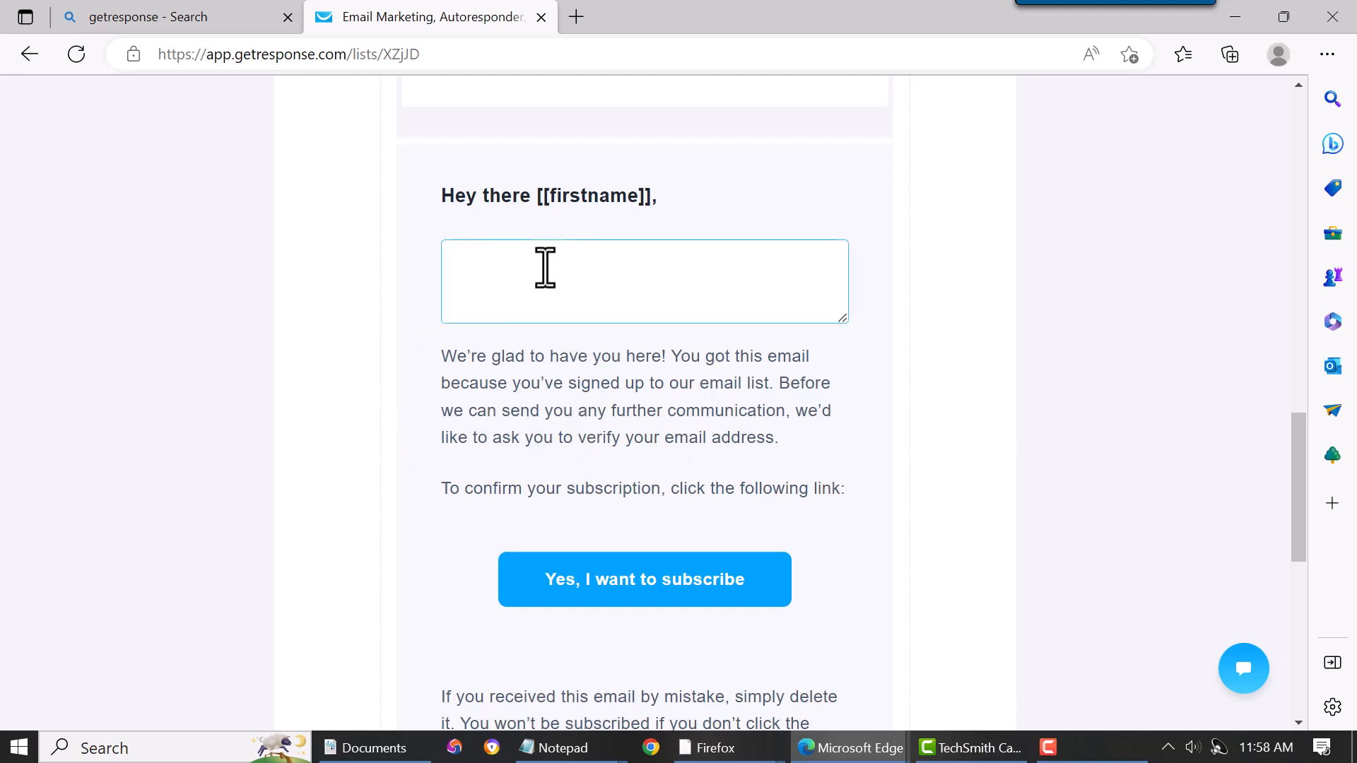
pyautogui.scroll(-1, 498, 329)
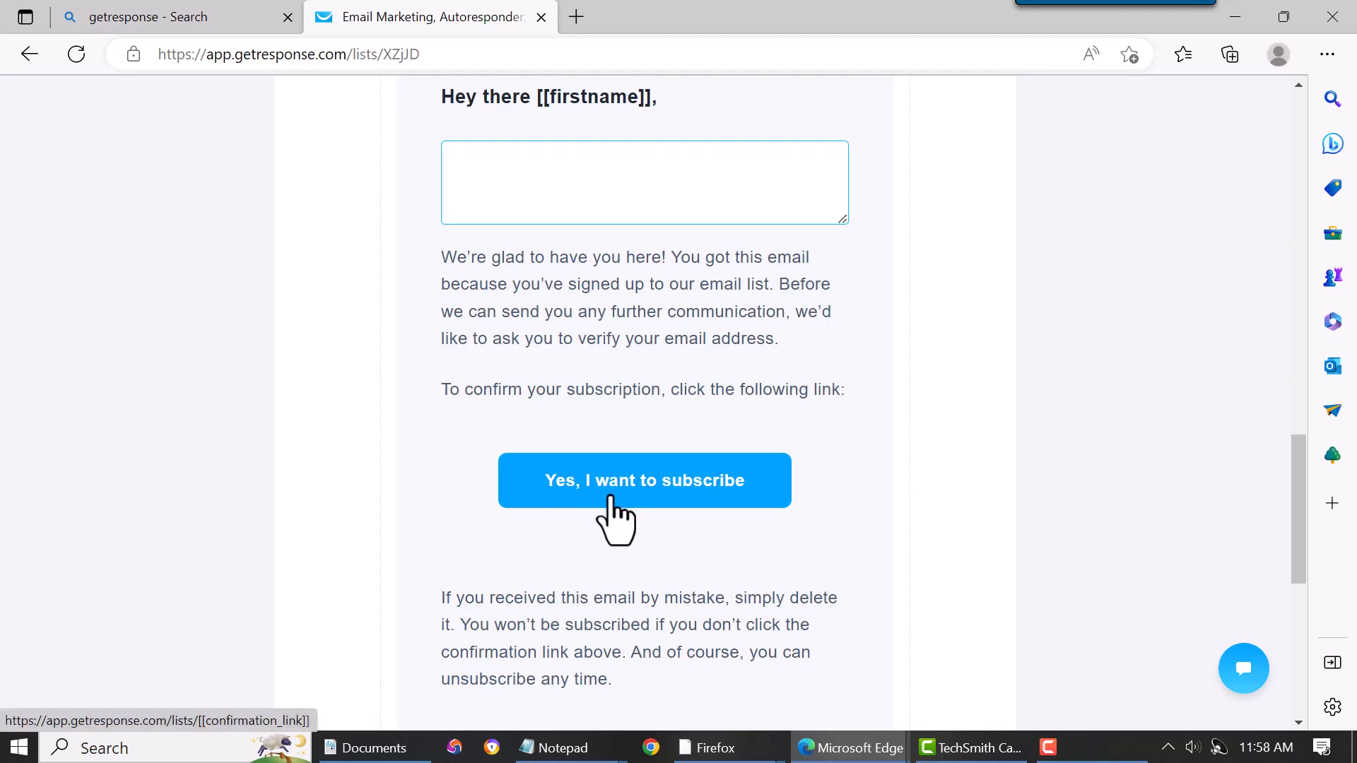
pyautogui.scroll(4, 717, 533)
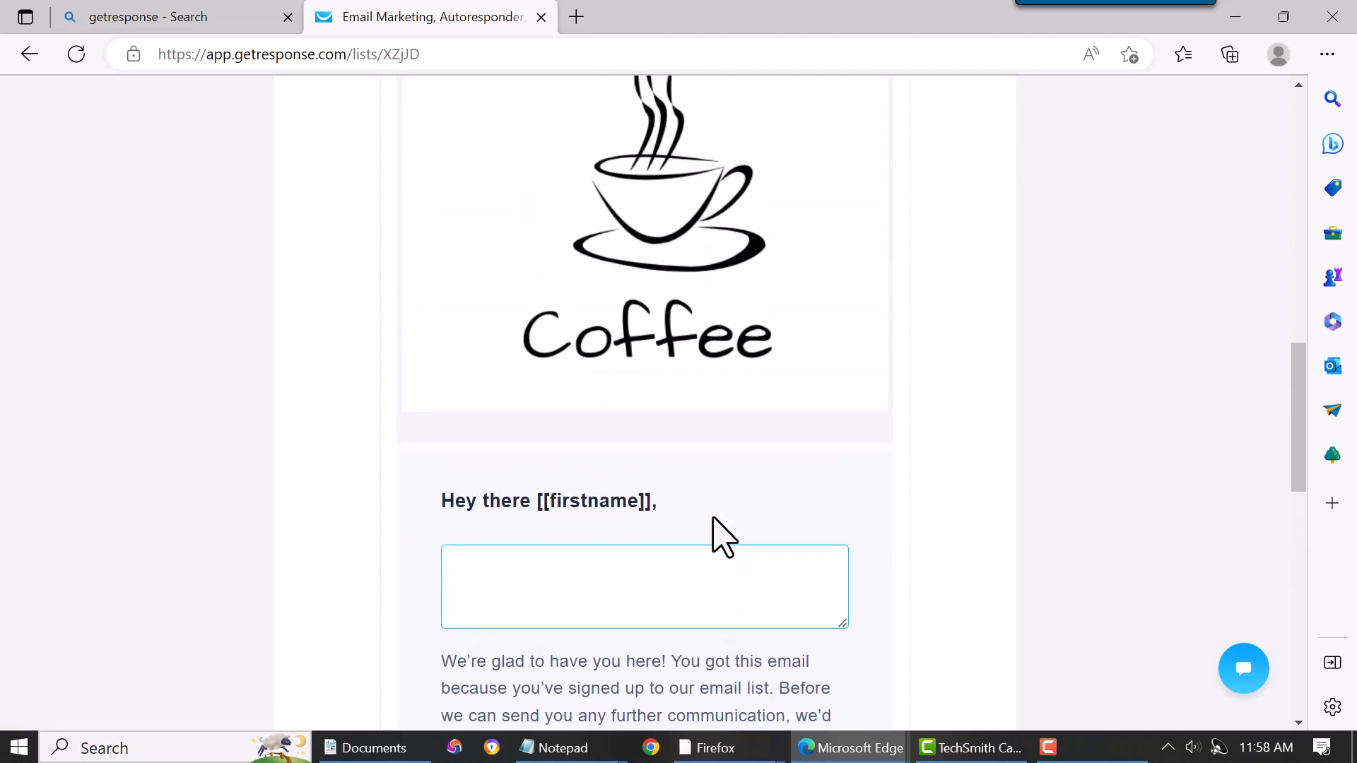
pyautogui.scroll(10, 721, 537)
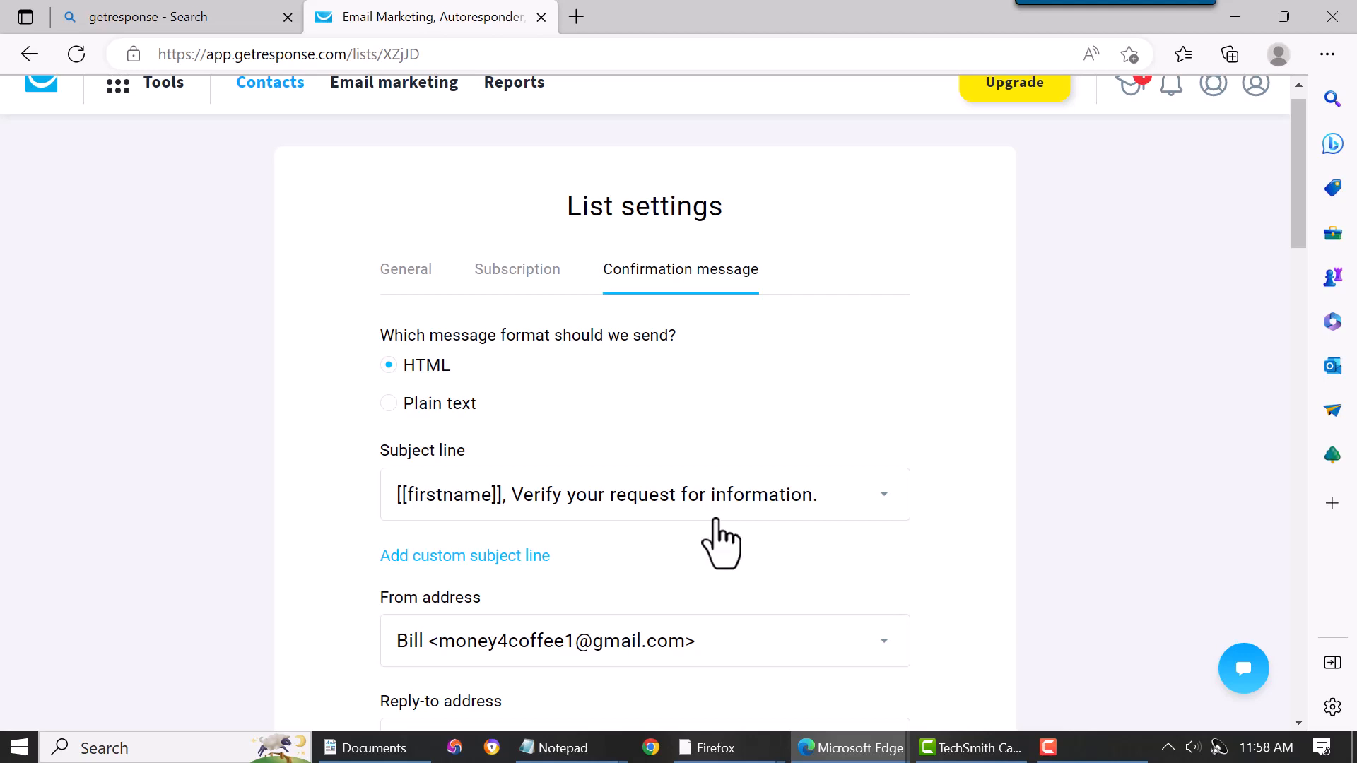
# Step: Turn off double opt-in confirmation for both web subscriptions and API subscriptions in the list's subscription settings
pyautogui.click(526, 271)
pyautogui.click(391, 418)
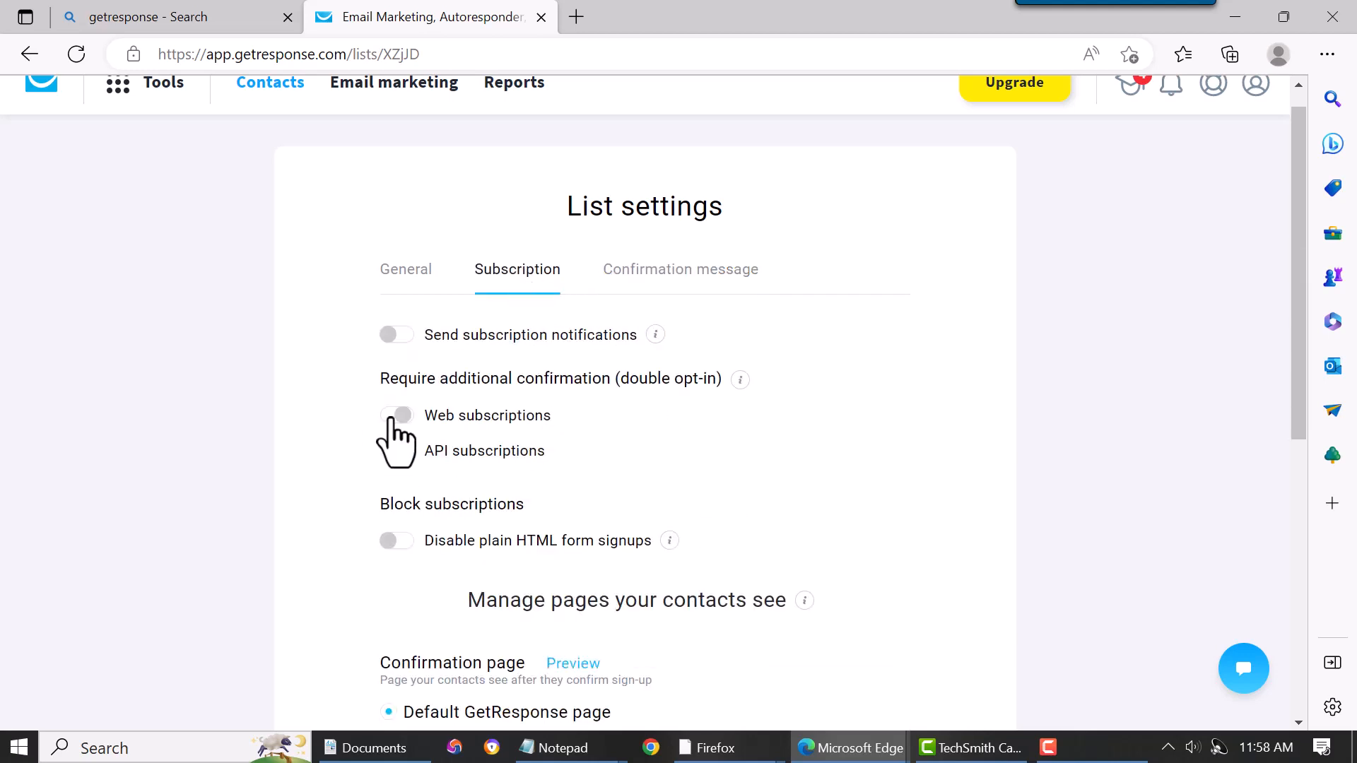
pyautogui.click(394, 452)
# Step: Review the pages contacts see, keeping the default GetResponse confirmation page, and save the subscription settings
pyautogui.scroll(-1, 798, 470)
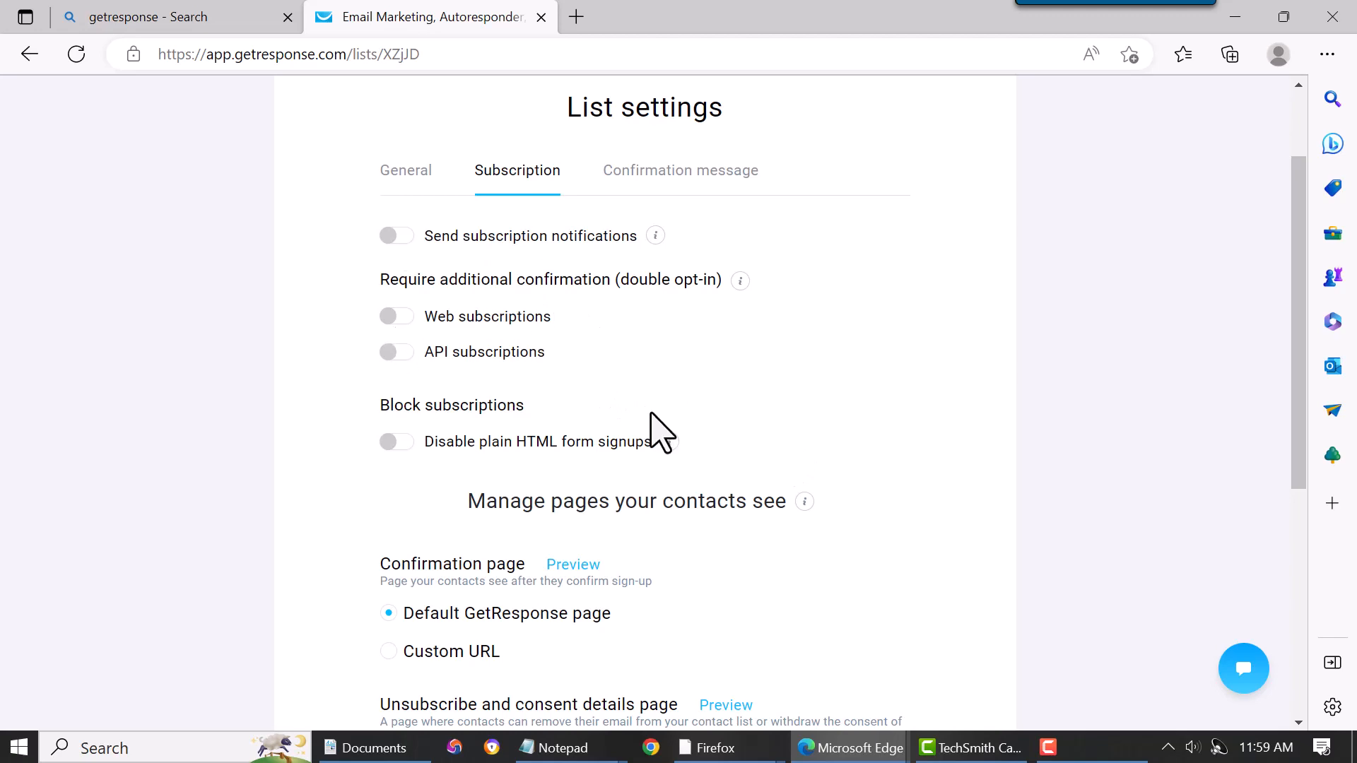
pyautogui.scroll(-2, 739, 416)
pyautogui.scroll(1, 736, 415)
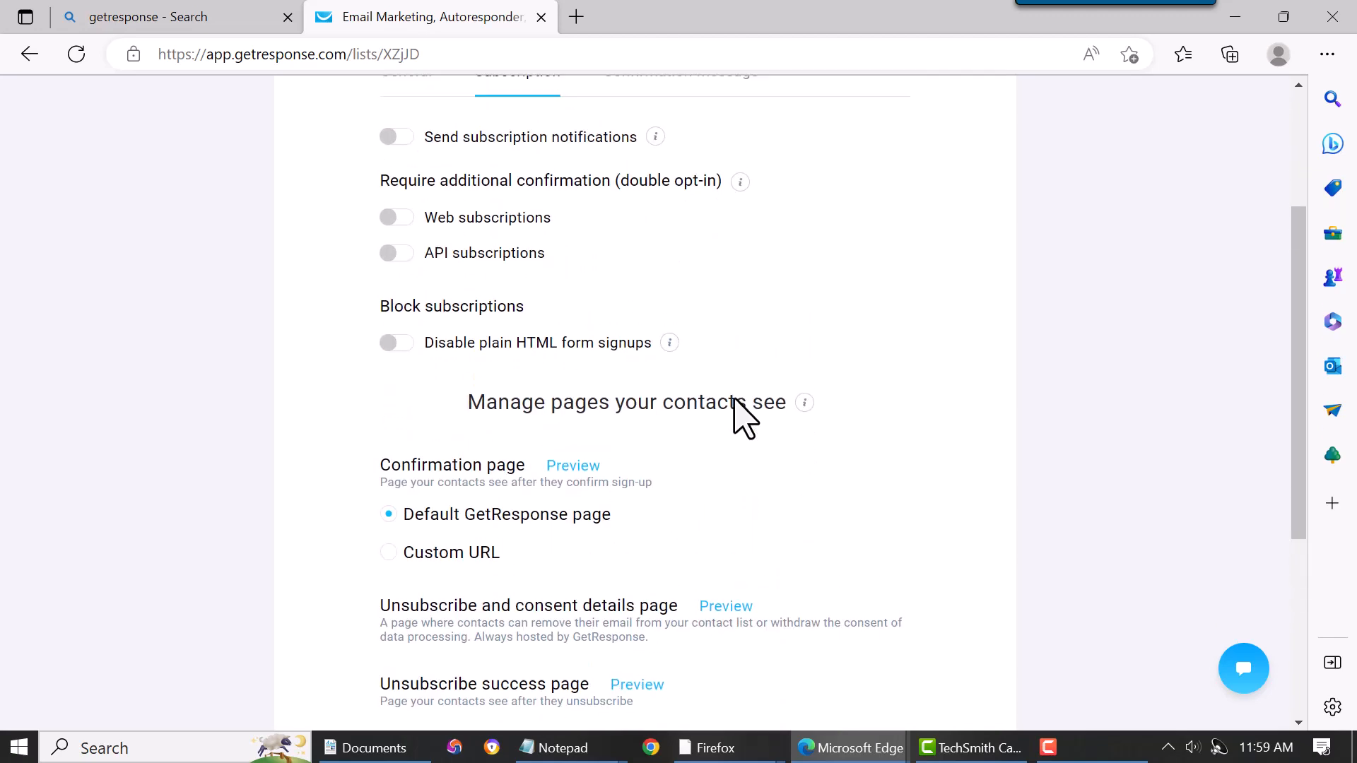
pyautogui.scroll(-1, 734, 401)
pyautogui.scroll(-3, 733, 401)
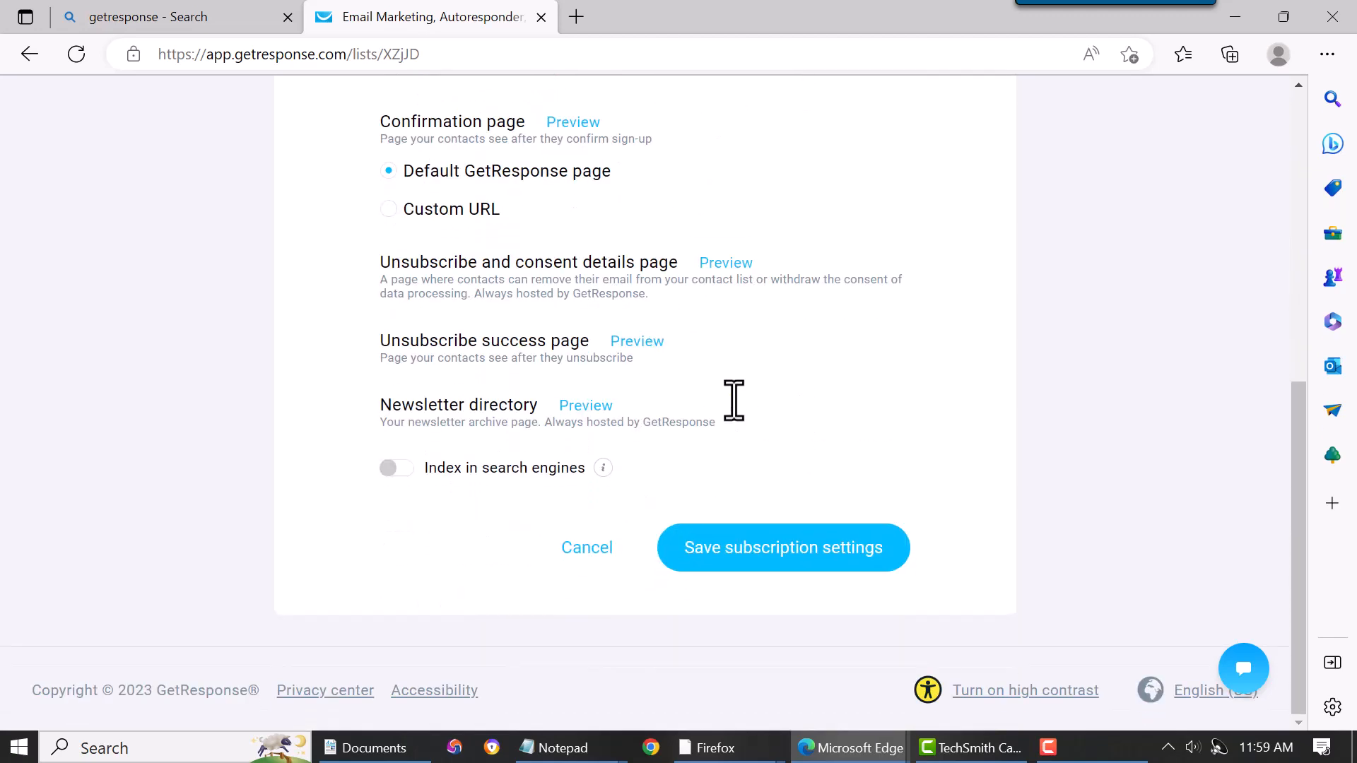
pyautogui.click(786, 558)
# Step: Leave the list settings and return to the overview of contact lists
pyautogui.scroll(3, 885, 445)
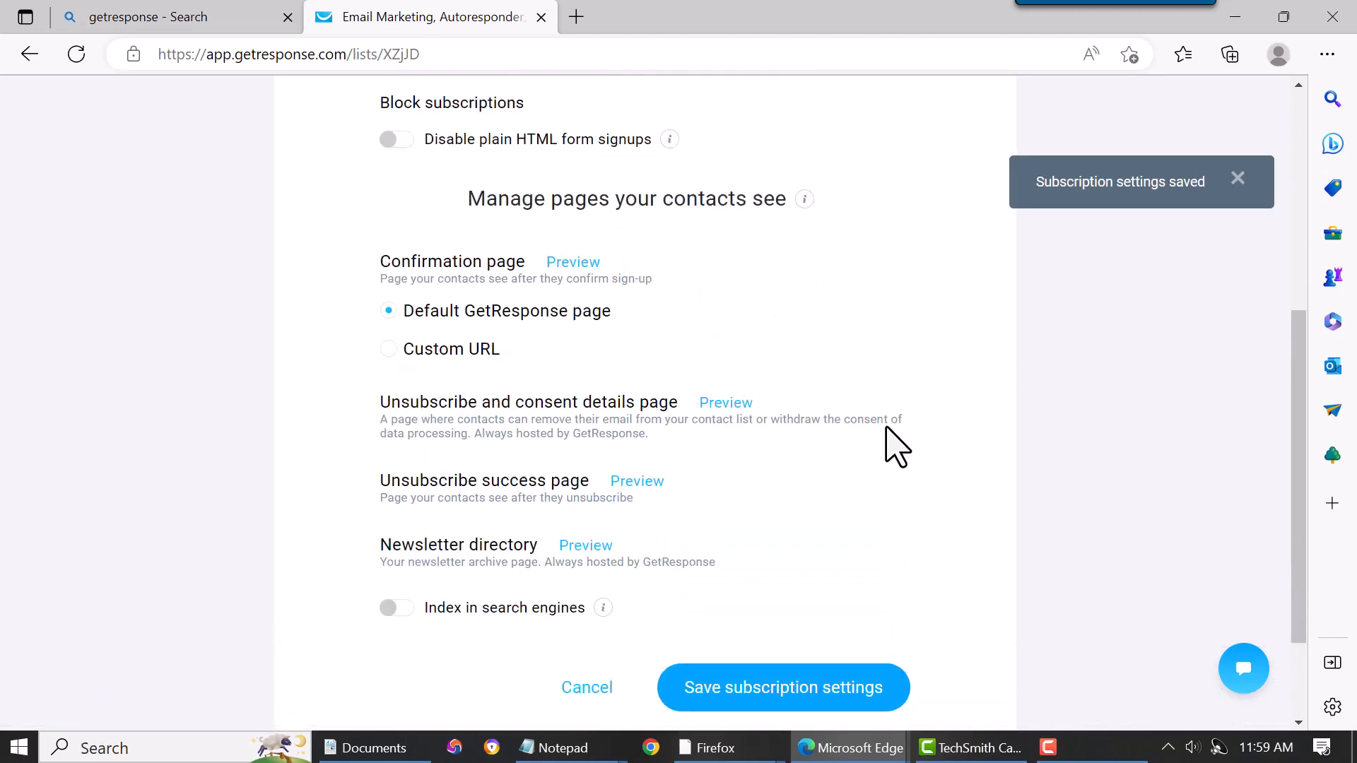
pyautogui.scroll(-3, 885, 445)
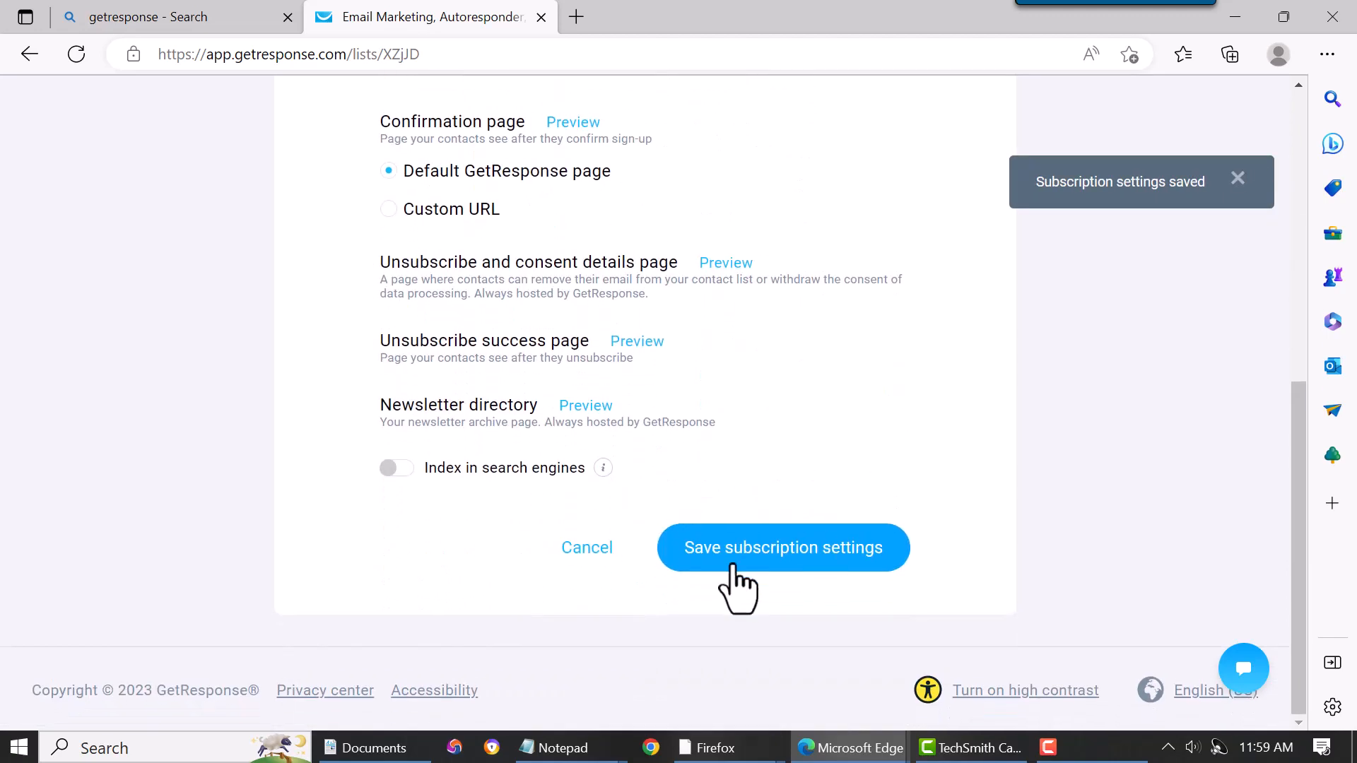
pyautogui.click(591, 550)
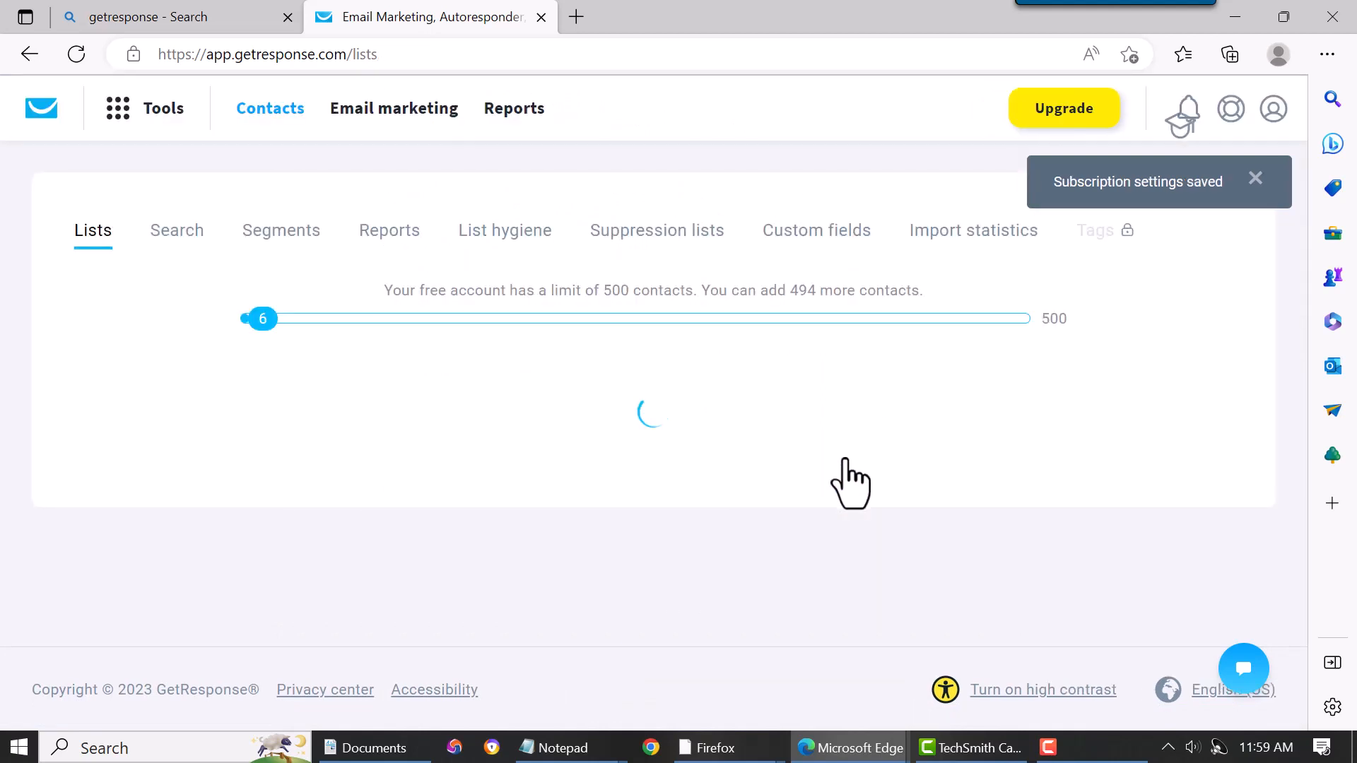
pyautogui.scroll(-1, 645, 494)
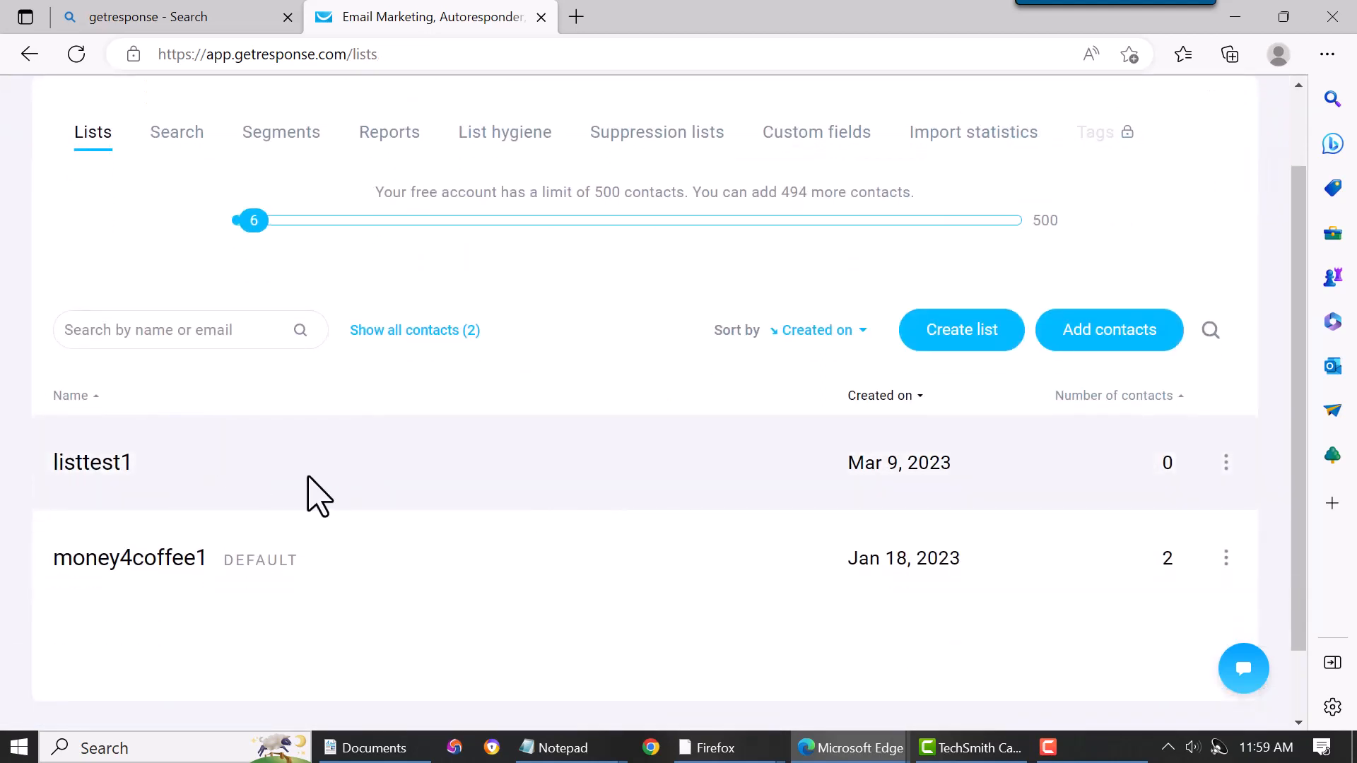